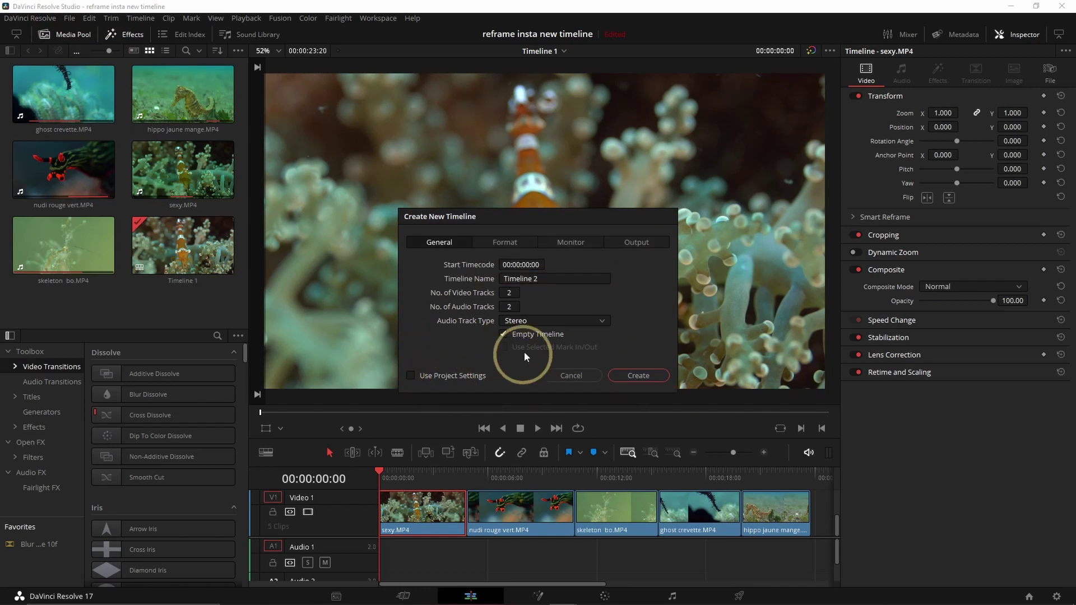
Step: Set the new timeline's resolution to Custom with a width of 1080
{"action": "left_click", "coordinate": [505, 241]}
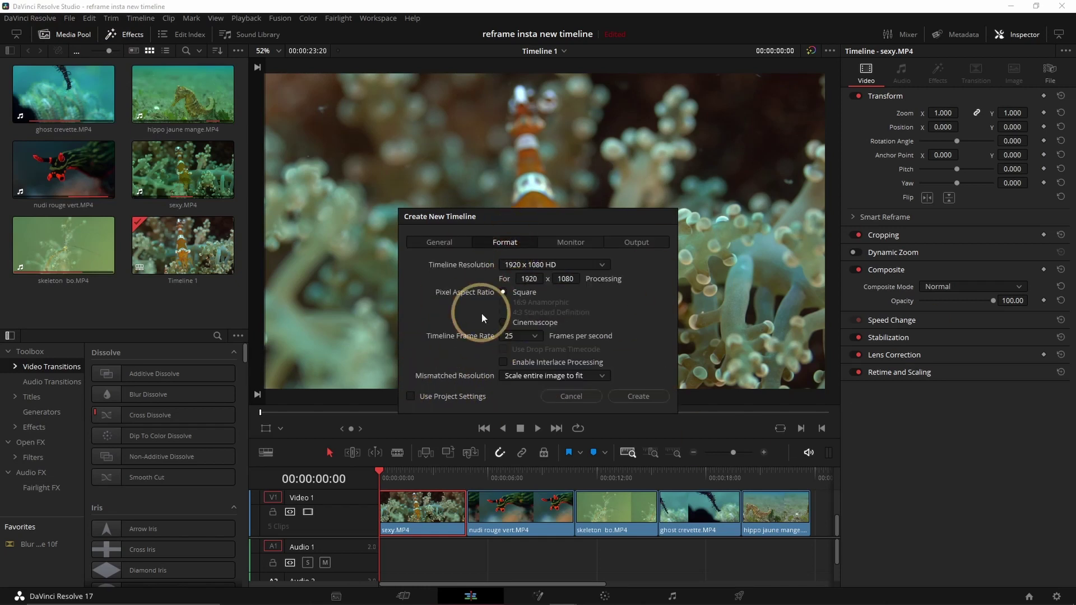
{"action": "left_click", "coordinate": [601, 263]}
{"action": "left_click", "coordinate": [532, 278]}
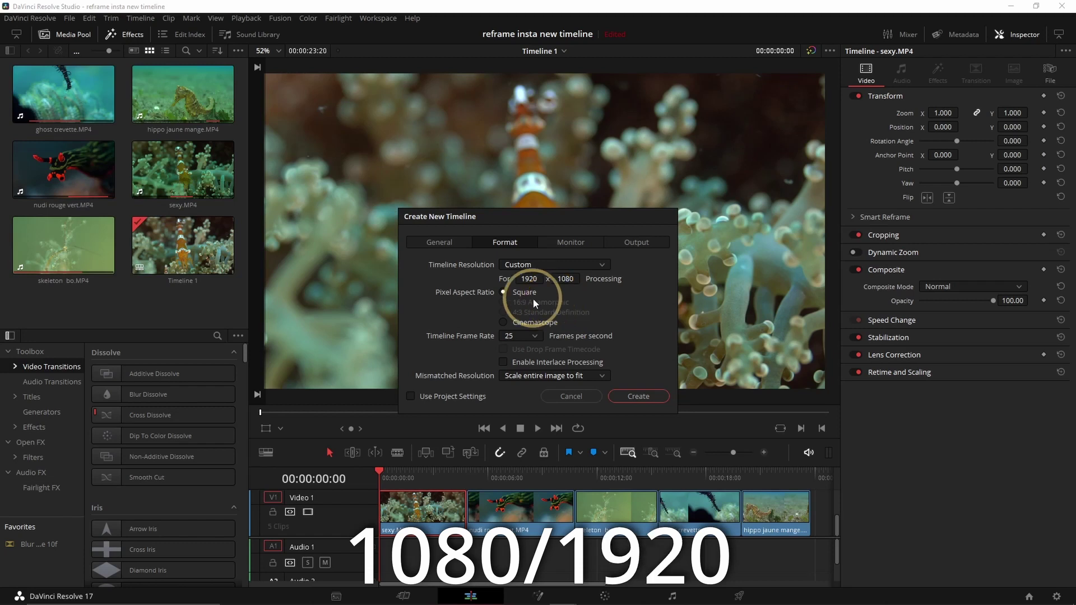
{"action": "left_click", "coordinate": [534, 278]}
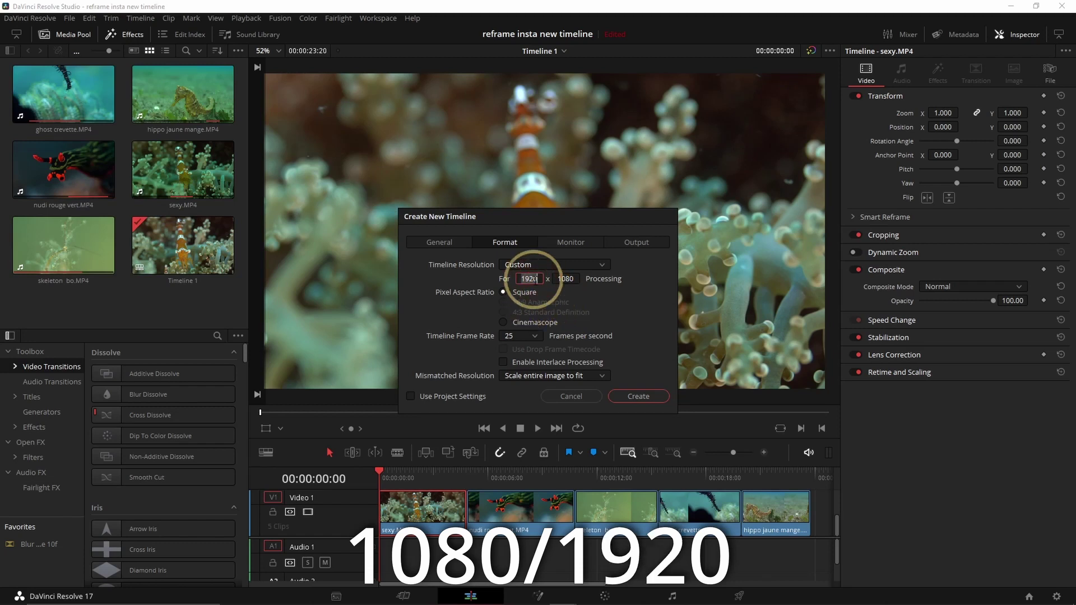
{"action": "key", "text": "BackSpace"}
{"action": "key", "text": "BackSpace"}
{"action": "key", "text": "BackSpace"}
{"action": "key", "text": "BackSpace"}
{"action": "type", "text": "1080"}
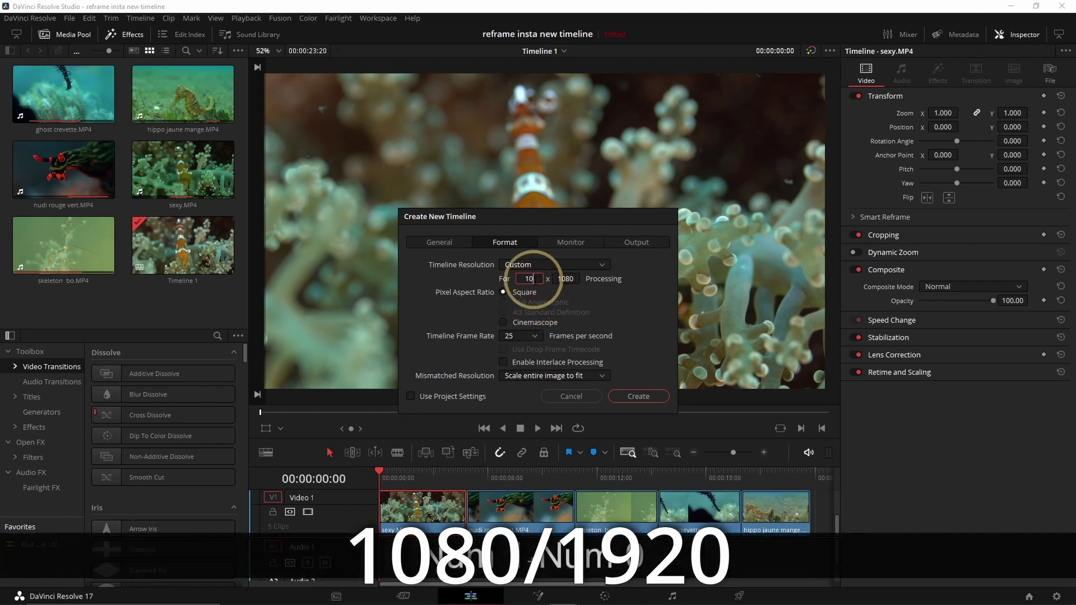
Step: Set the custom timeline height to 1920 and create the timeline
{"action": "left_click", "coordinate": [565, 278]}
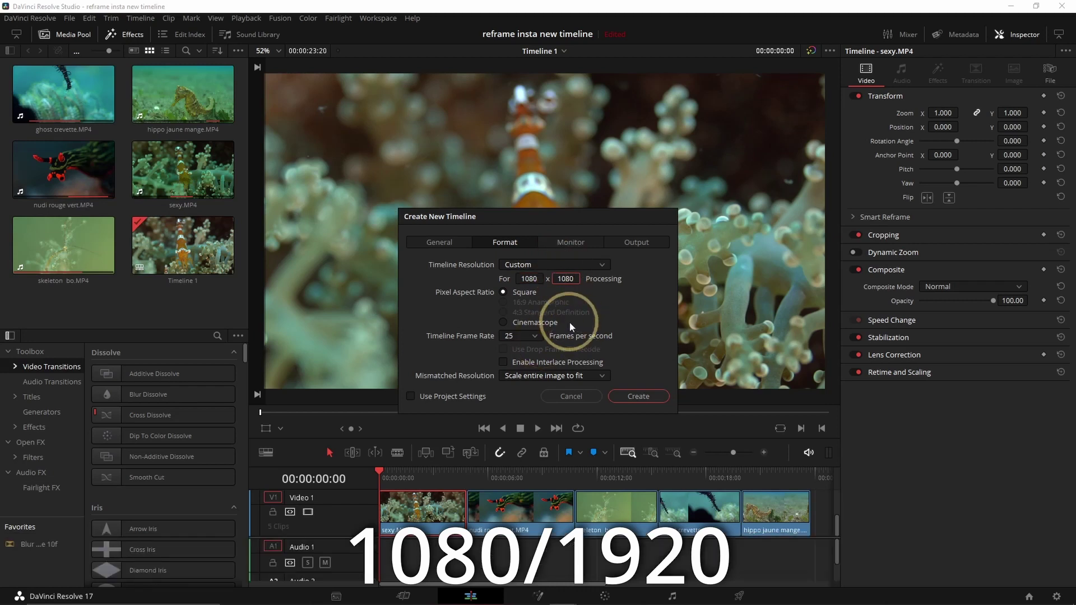
{"action": "key", "text": "BackSpace"}
{"action": "key", "text": "BackSpace"}
{"action": "key", "text": "BackSpace"}
{"action": "key", "text": "BackSpace"}
{"action": "type", "text": "1920"}
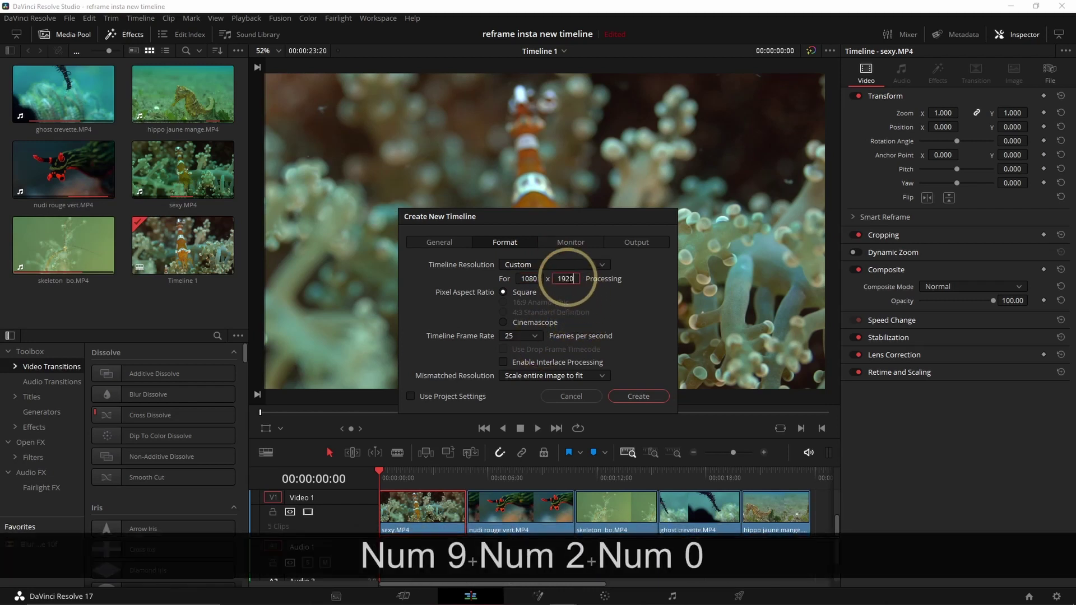
{"action": "left_click", "coordinate": [641, 396]}
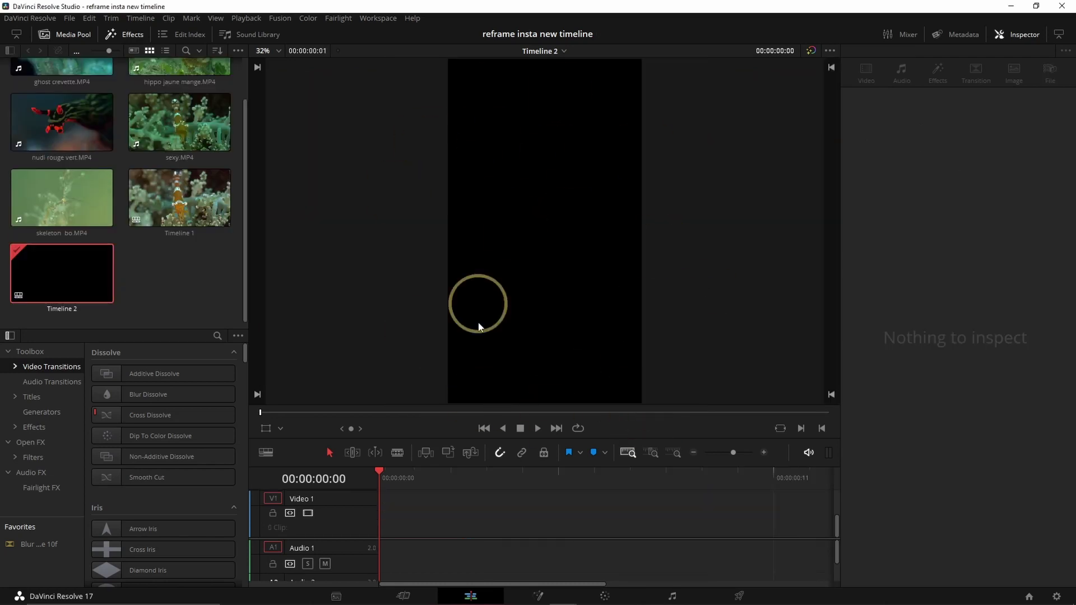
Step: Switch to Timeline 1 and copy all of its clips
{"action": "left_click", "coordinate": [539, 51]}
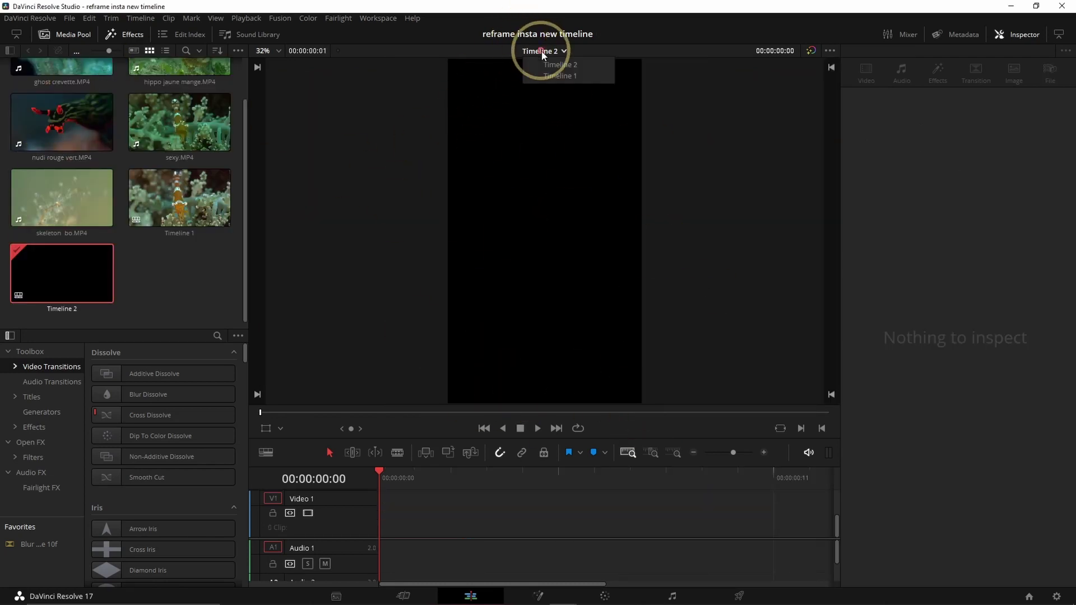
{"action": "left_click", "coordinate": [558, 75]}
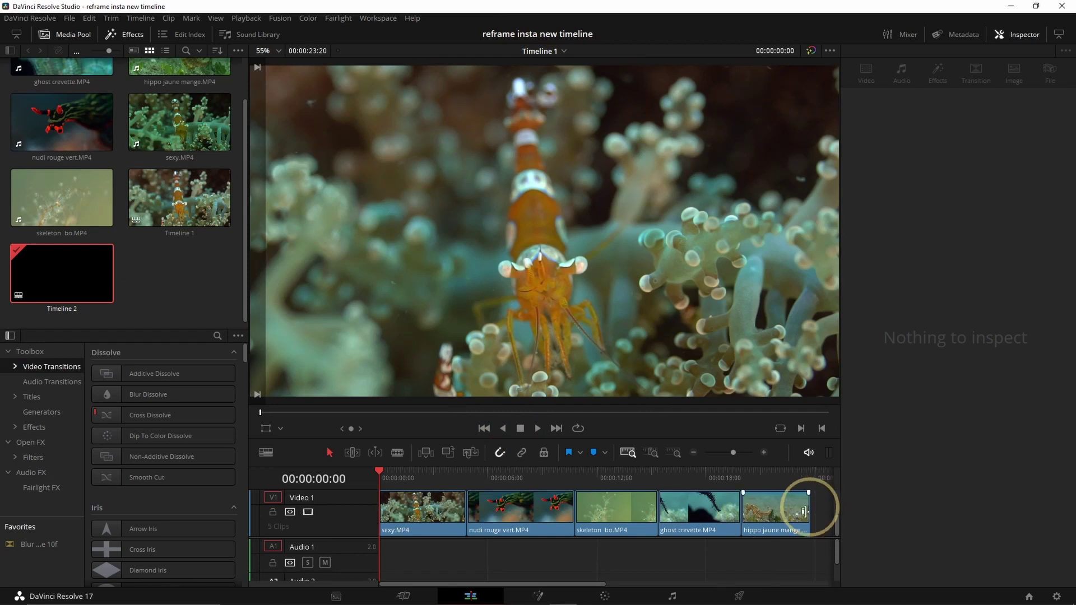
{"action": "key", "text": "ctrl+a"}
{"action": "key", "text": "ctrl+c"}
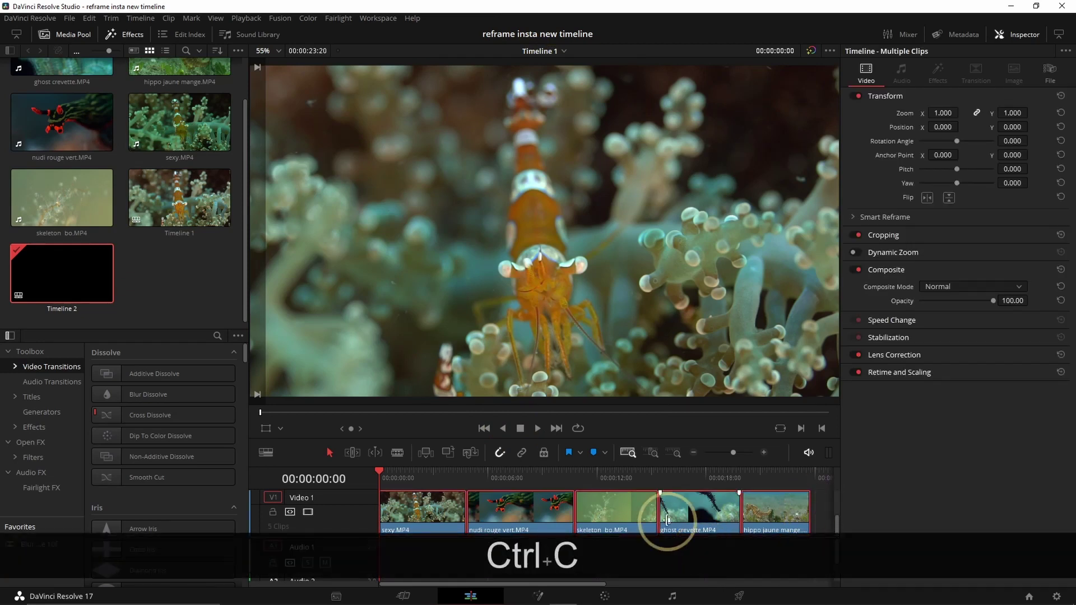
Step: Return to Timeline 2 and paste the copied clips into it
{"action": "left_click", "coordinate": [559, 51]}
{"action": "left_click", "coordinate": [552, 64]}
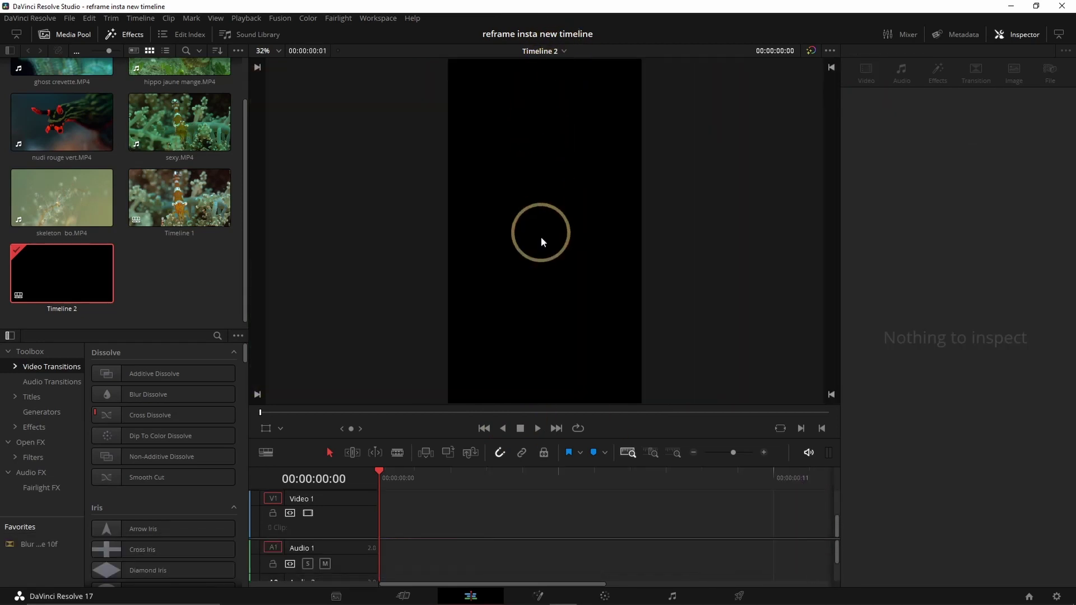
{"action": "left_click", "coordinate": [432, 517]}
{"action": "key", "text": "ctrl+v"}
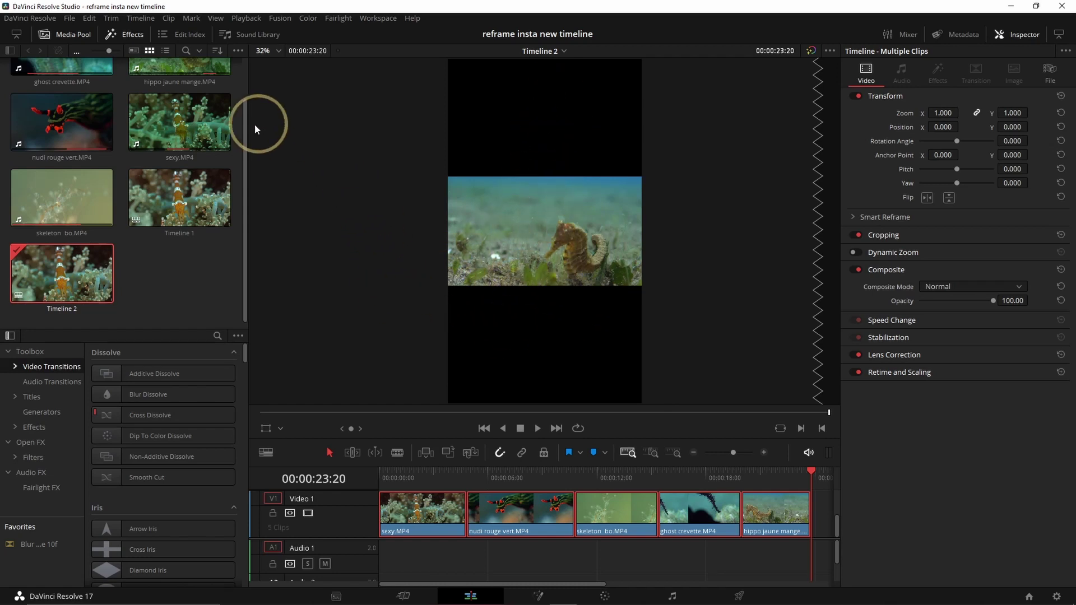
Step: Start another new timeline and give it a custom resolution of 1080 x 1920
{"action": "left_click", "coordinate": [69, 18]}
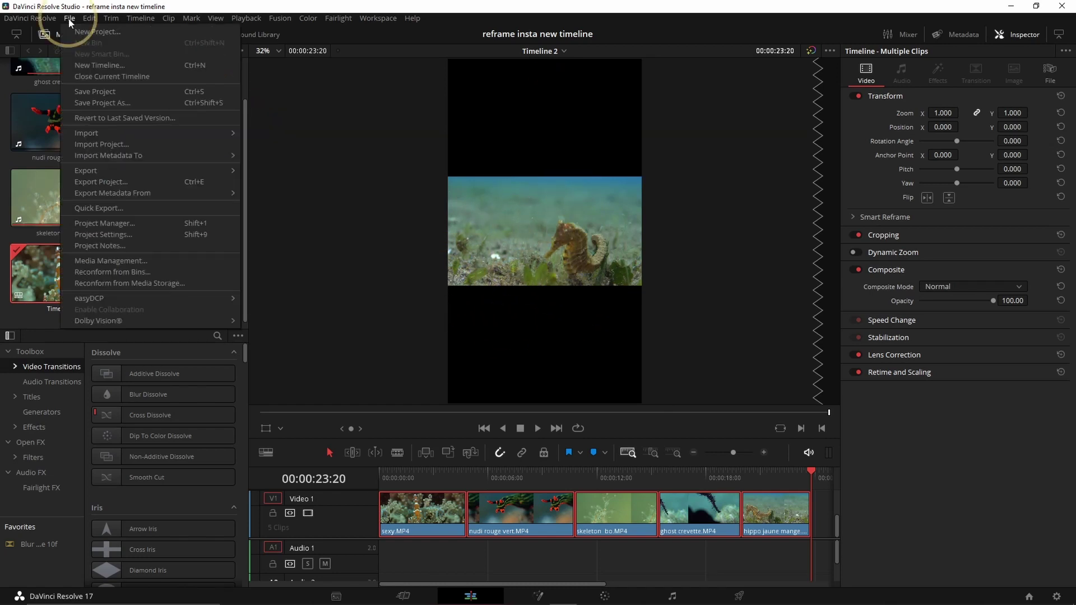
{"action": "left_click", "coordinate": [89, 66]}
{"action": "left_click", "coordinate": [411, 352]}
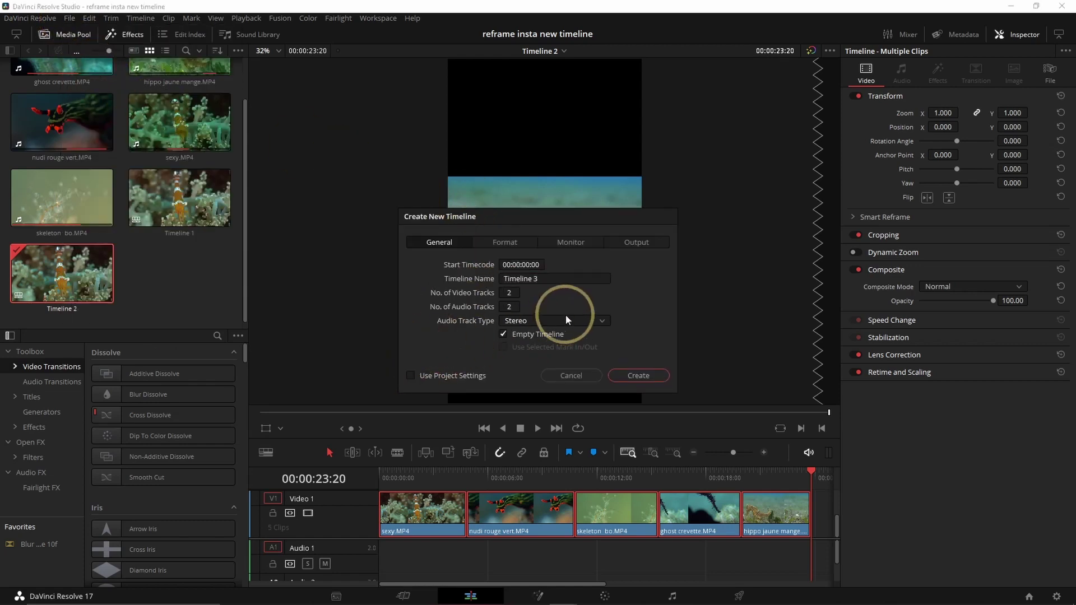
{"action": "left_click", "coordinate": [510, 244]}
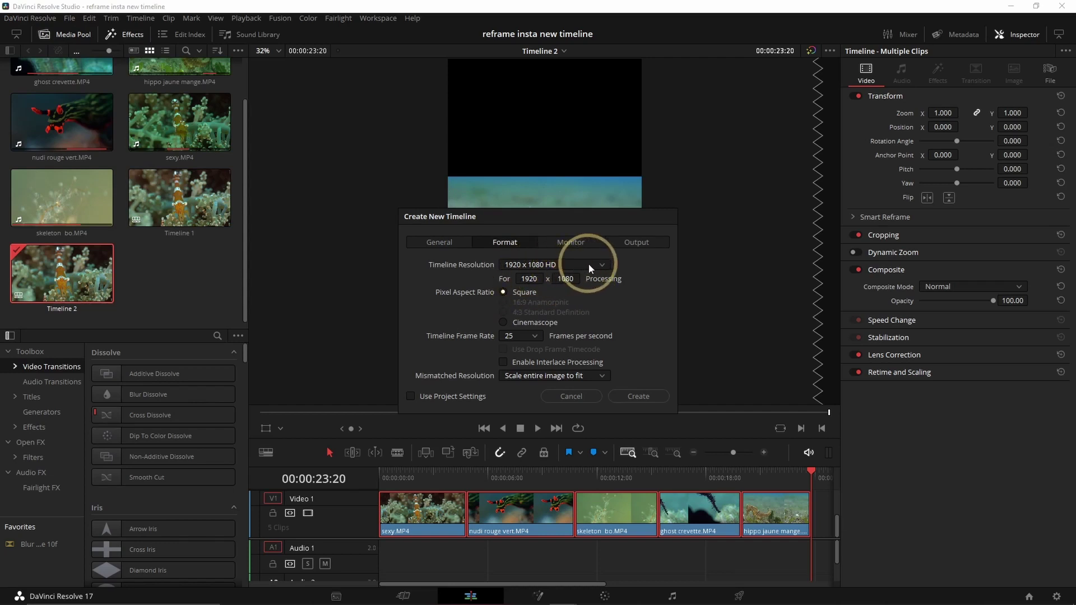
{"action": "left_click", "coordinate": [588, 265]}
{"action": "scroll", "coordinate": [513, 297], "scroll_direction": "up", "scroll_amount": 1}
{"action": "left_click", "coordinate": [513, 284]}
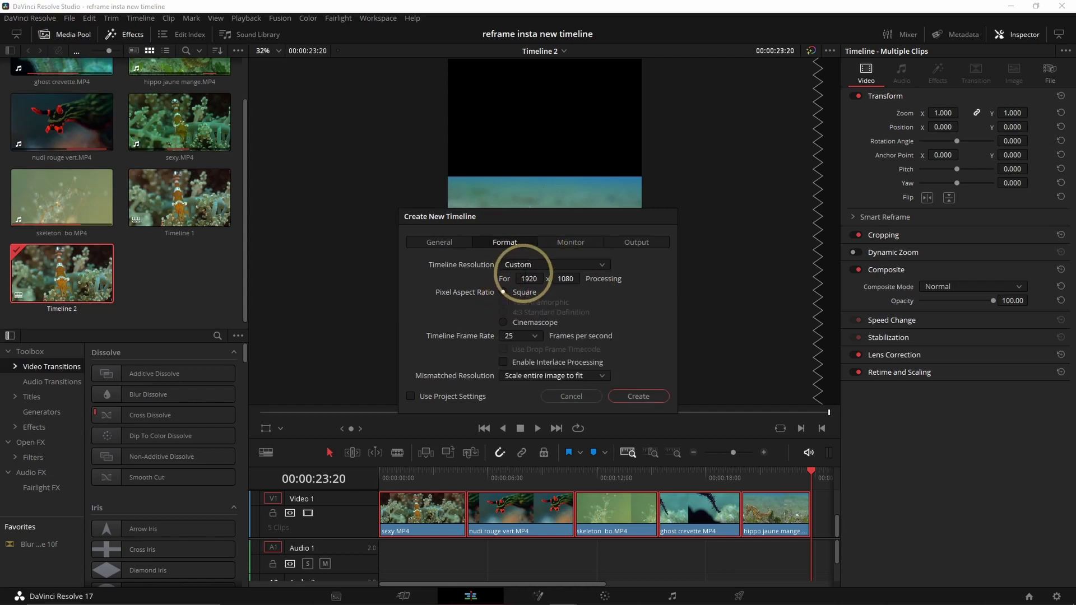
{"action": "left_click", "coordinate": [529, 279]}
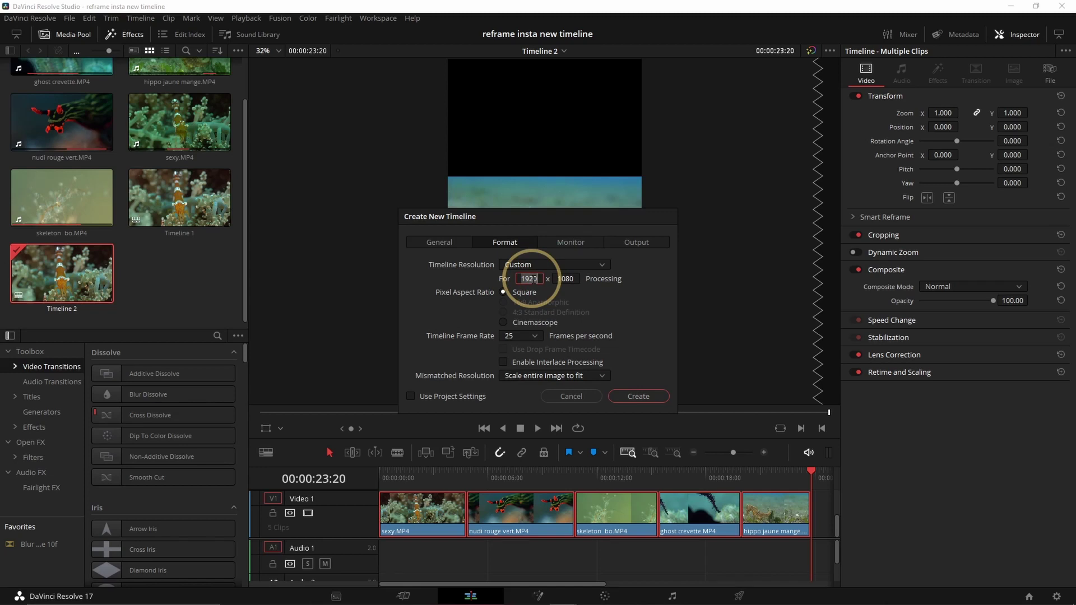
{"action": "type", "text": "1080"}
{"action": "left_click", "coordinate": [565, 278]}
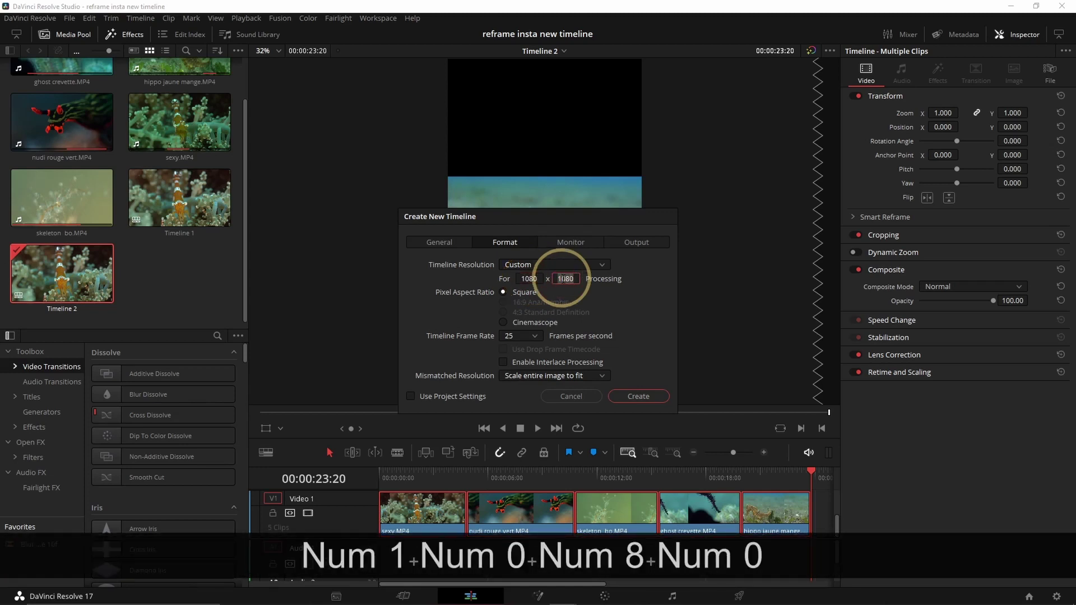
{"action": "type", "text": "1920"}
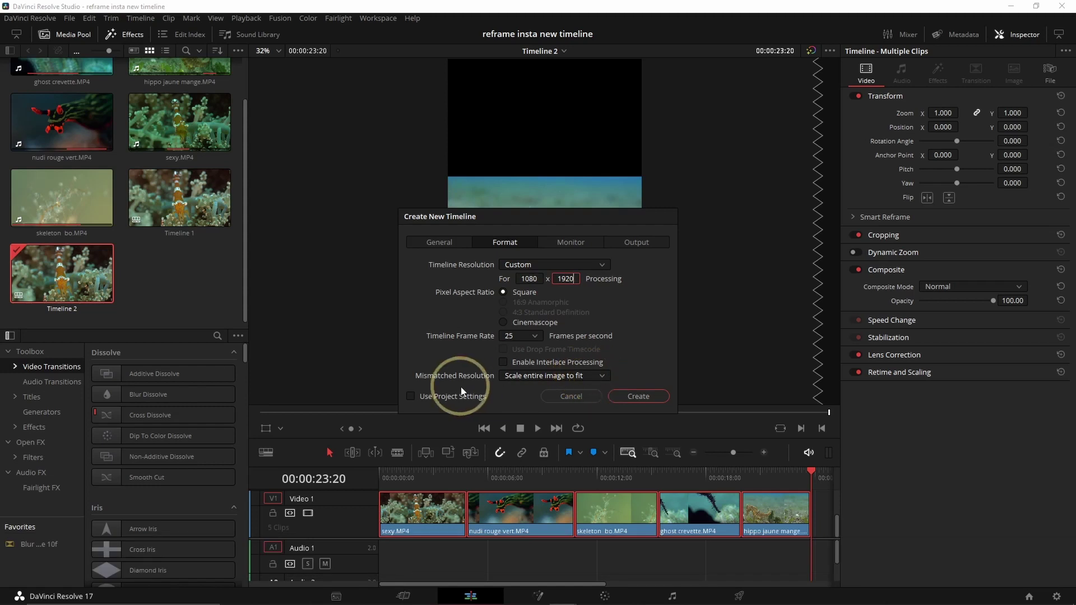
Step: Set the mismatched resolution to "Scale full frame with crop" and create the timeline
{"action": "left_click", "coordinate": [594, 375]}
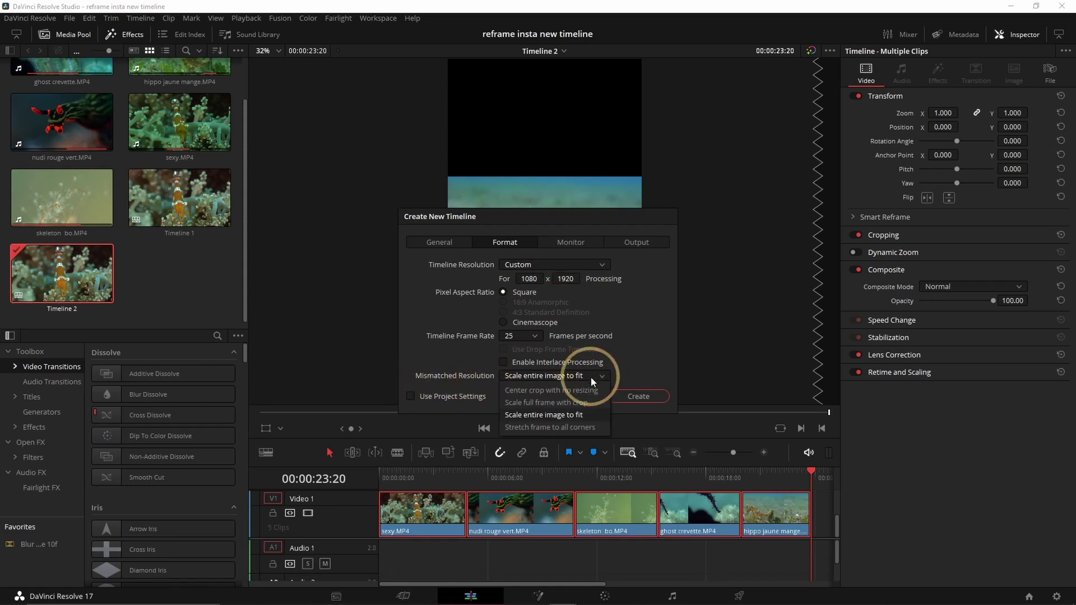
{"action": "left_click", "coordinate": [563, 404]}
{"action": "left_click", "coordinate": [638, 397]}
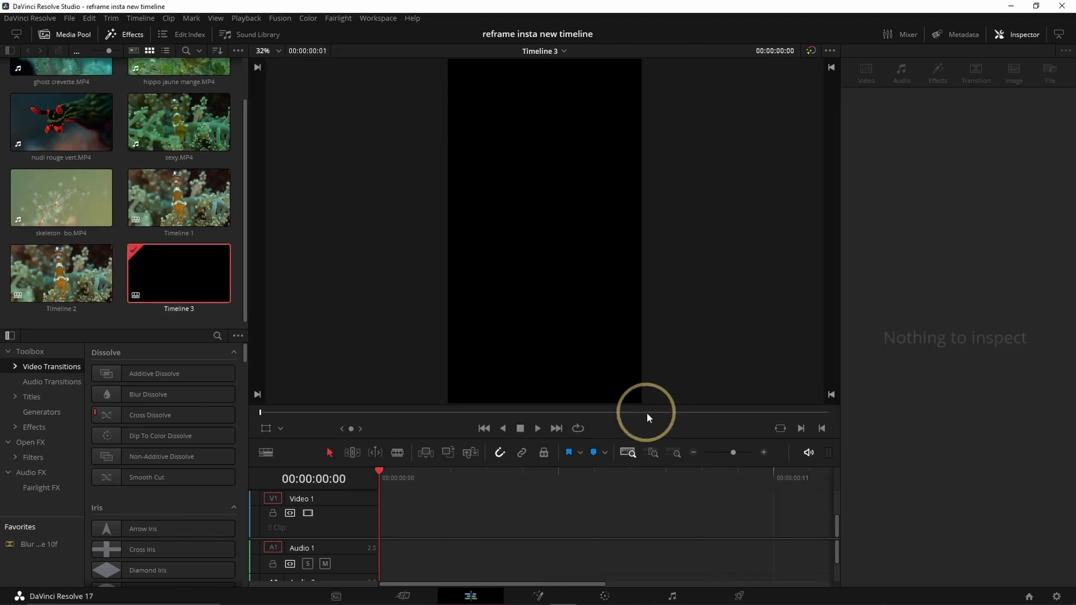
Step: Paste the copied clips into Timeline 3 and check the framing of the sexy.MP4 clip
{"action": "key", "text": "ctrl+v"}
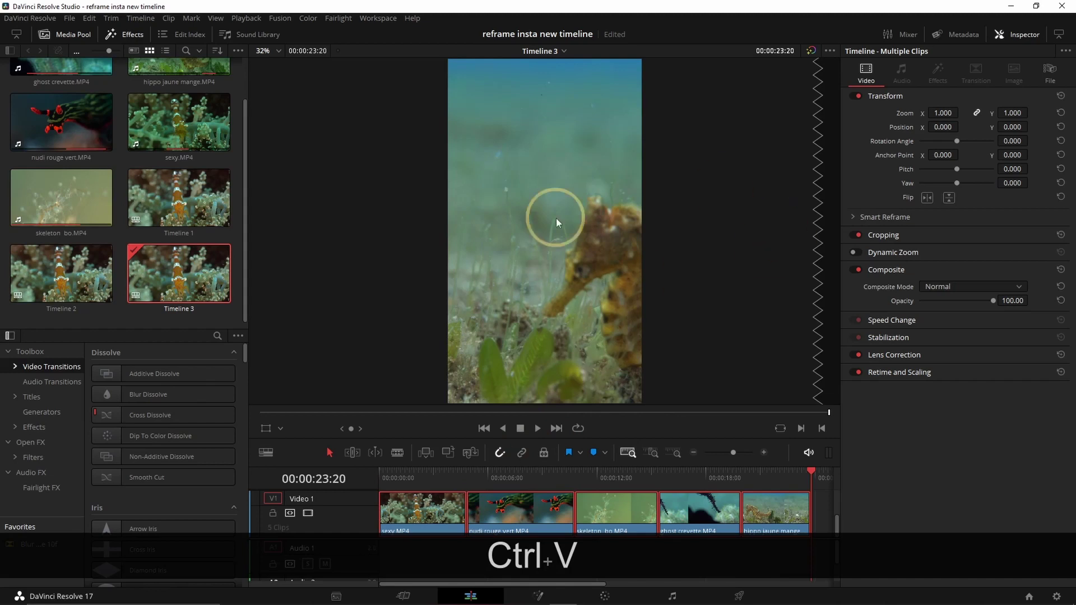
{"action": "left_click", "coordinate": [421, 477]}
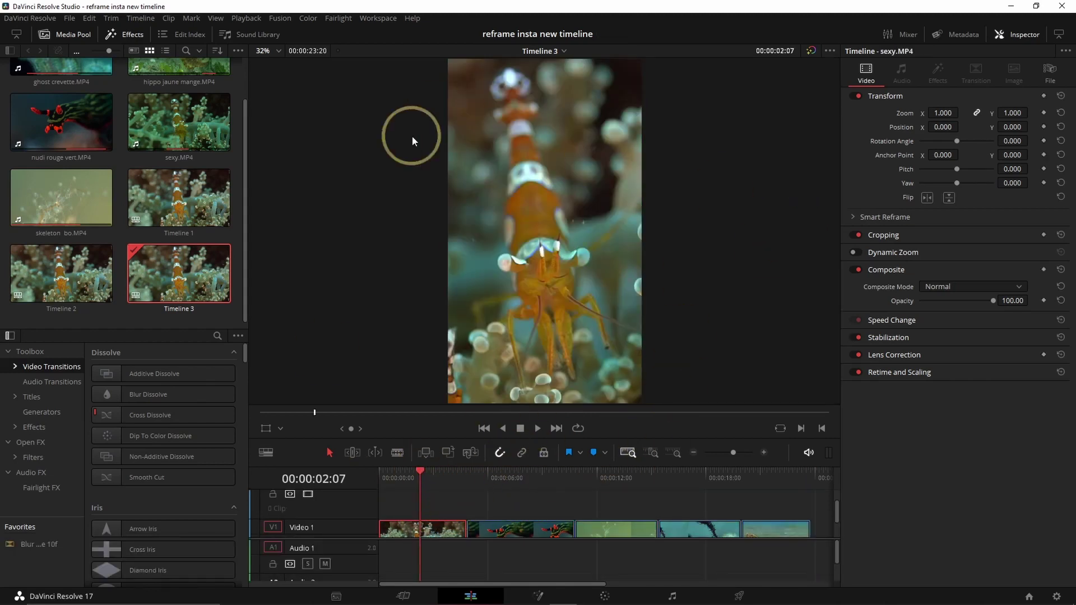
Step: Apply Smart Reframe to the nudi rouge vert.MP4 clip with Auto as the object of interest
{"action": "left_click", "coordinate": [513, 477]}
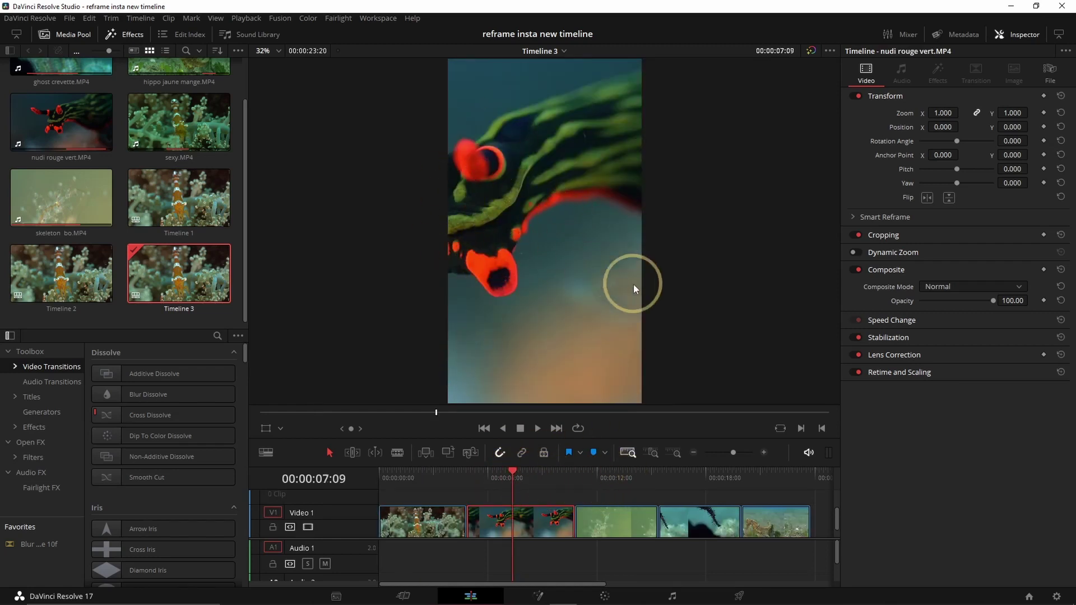
{"action": "left_click", "coordinate": [882, 218]}
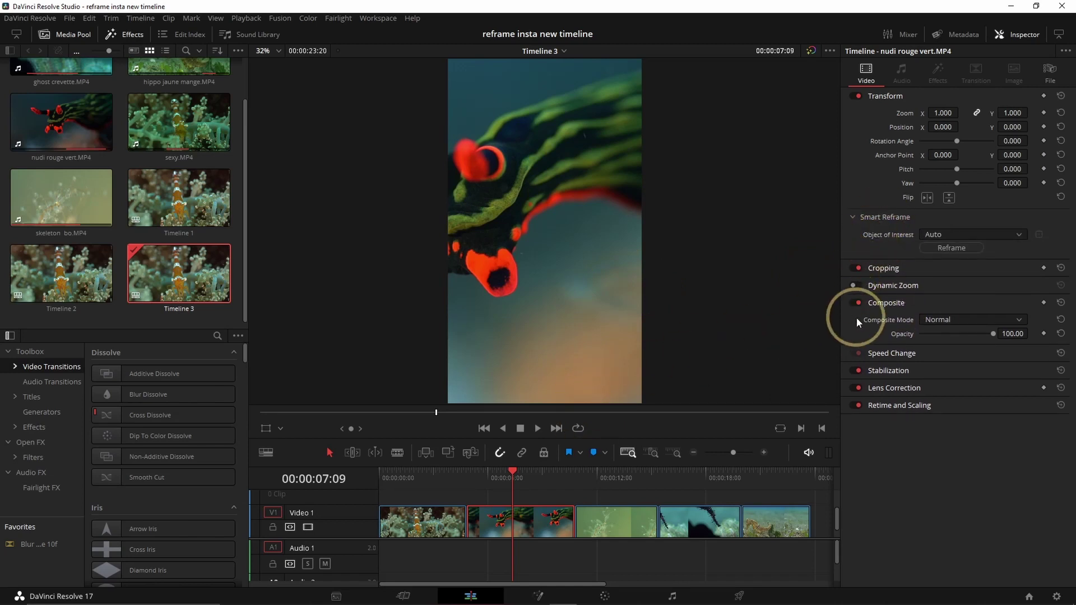
{"action": "left_click", "coordinate": [958, 250]}
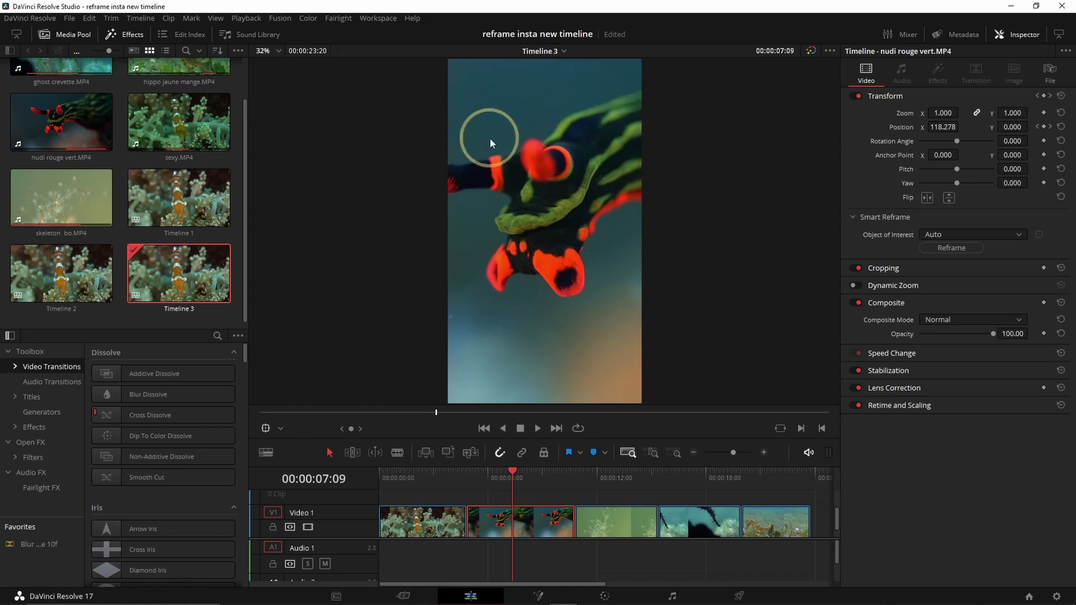
Step: Play back the reframed nudi rouge vert.MP4 clip and the hippo jaune mange.MP4 clip to check their framing
{"action": "left_click_drag", "start_coordinate": [510, 472], "coordinate": [473, 480]}
{"action": "key", "text": "space"}
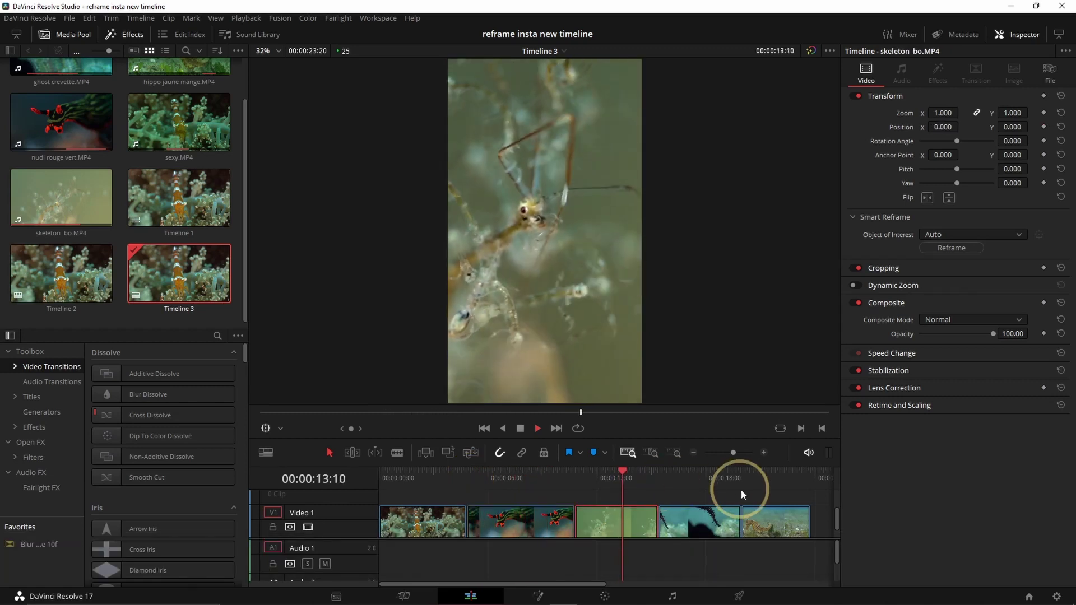
{"action": "key", "text": "space"}
{"action": "left_click", "coordinate": [745, 479]}
{"action": "key", "text": "space"}
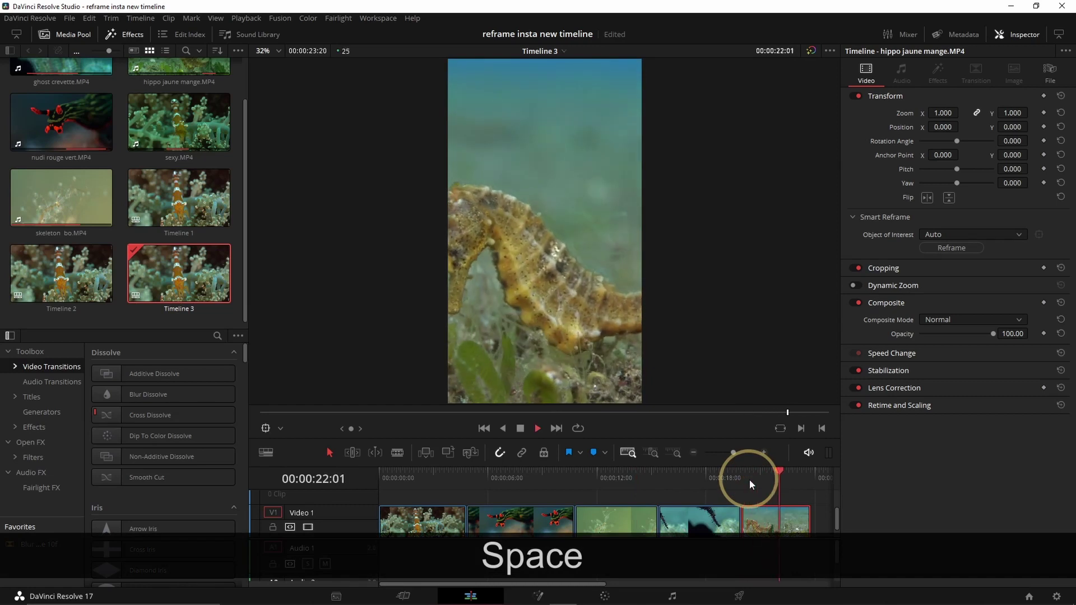
{"action": "key", "text": "space"}
Step: Try Smart Reframe with the Auto object of interest on the hippo jaune mange.MP4 clip and play it back
{"action": "left_click", "coordinate": [745, 478]}
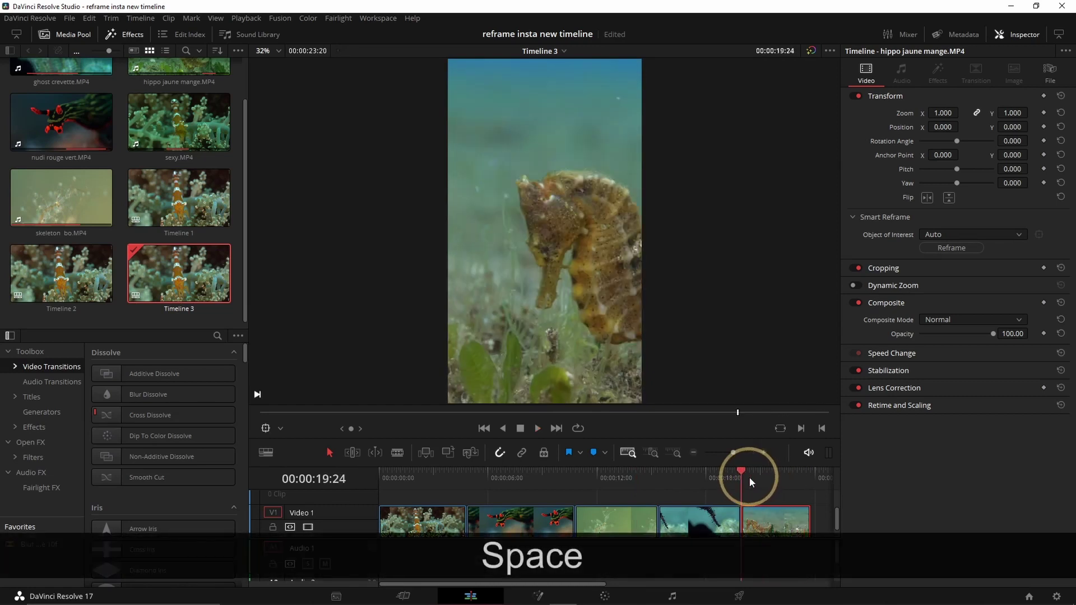
{"action": "left_click", "coordinate": [950, 248]}
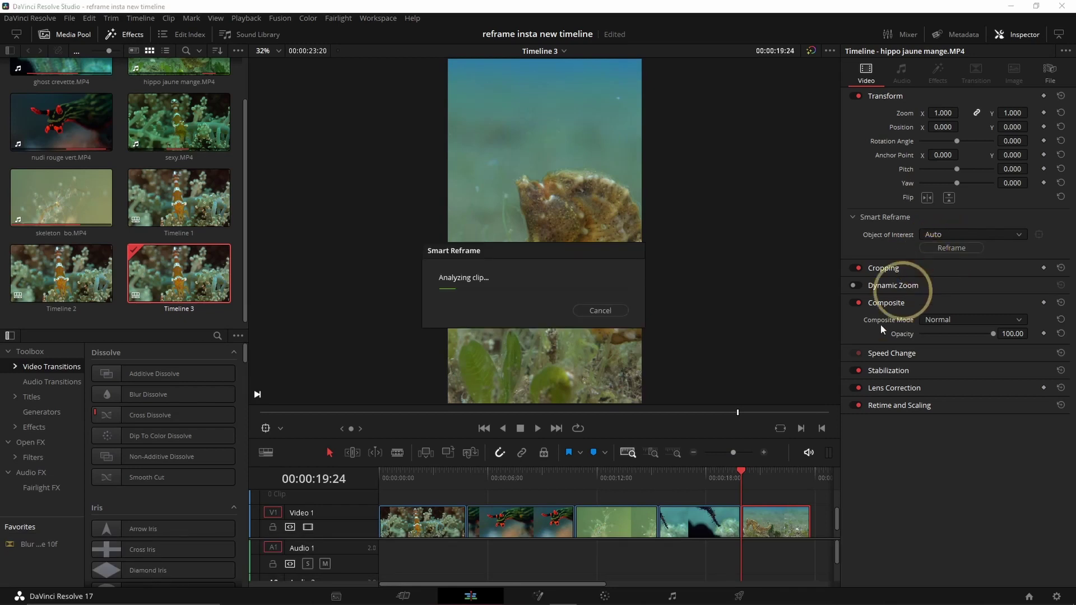
{"action": "key", "text": "space"}
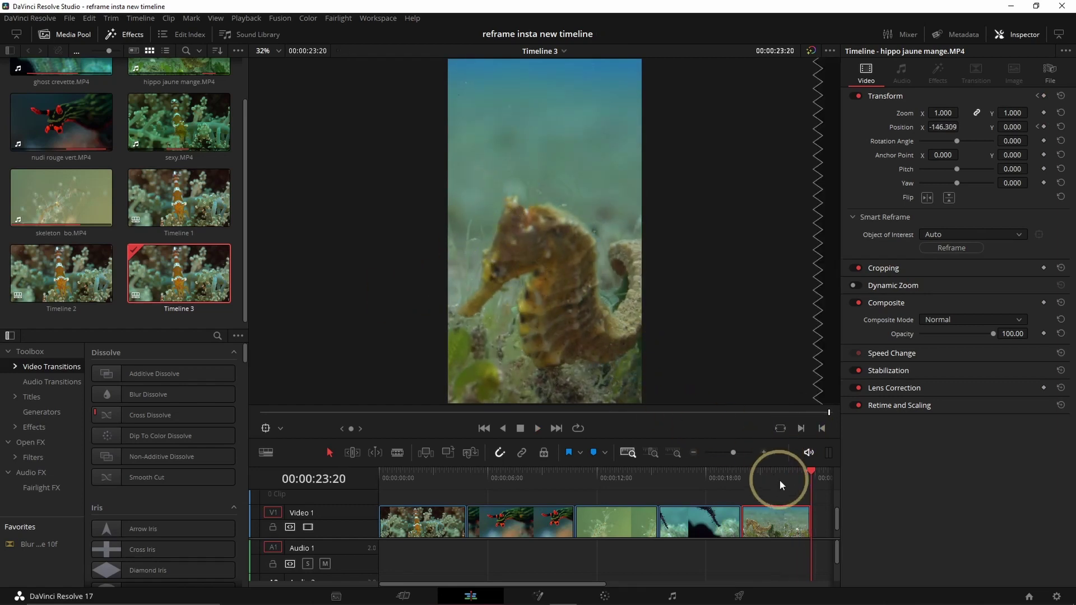
Step: Smart Reframe the hippo jaune mange.MP4 clip from 00:00:21:06, using a Reference Point box placed around the seahorse's head
{"action": "left_click", "coordinate": [765, 476]}
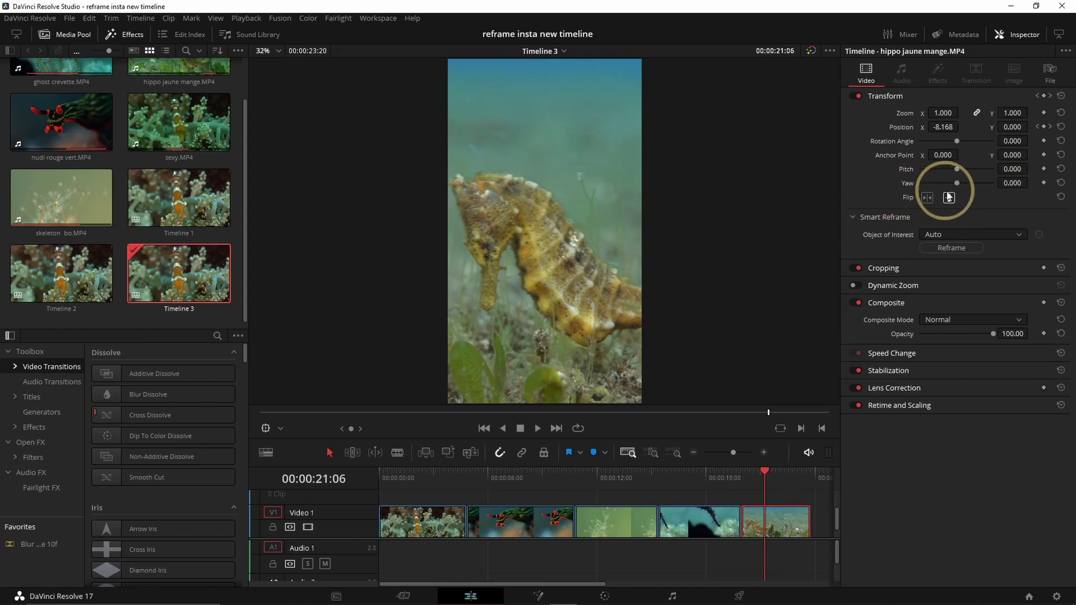
{"action": "left_click", "coordinate": [1012, 233]}
{"action": "left_click", "coordinate": [953, 260]}
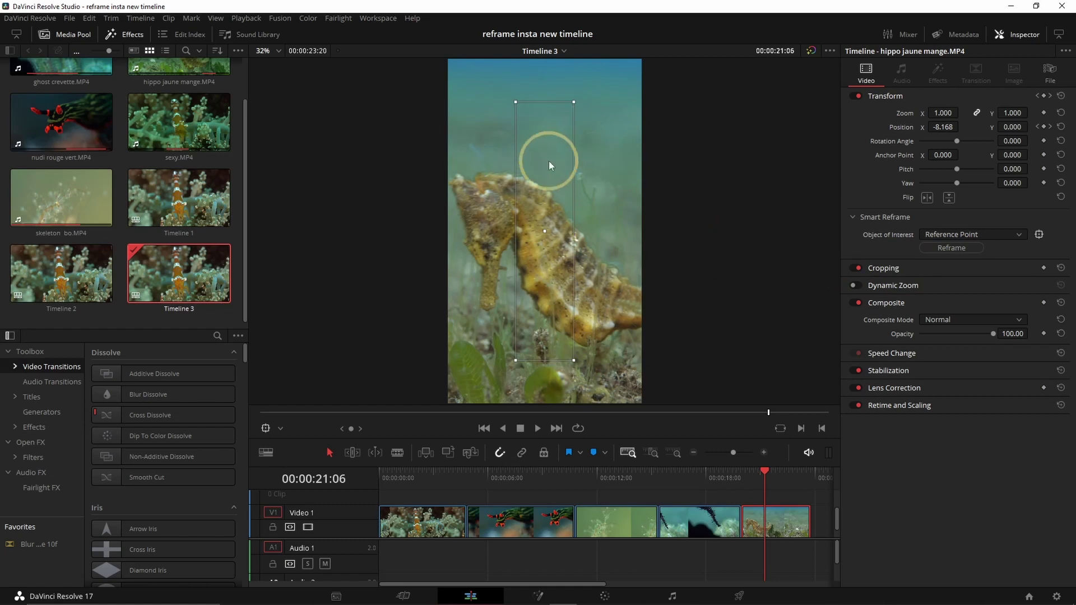
{"action": "left_click_drag", "start_coordinate": [569, 359], "coordinate": [587, 301]}
{"action": "left_click_drag", "start_coordinate": [563, 199], "coordinate": [489, 210]}
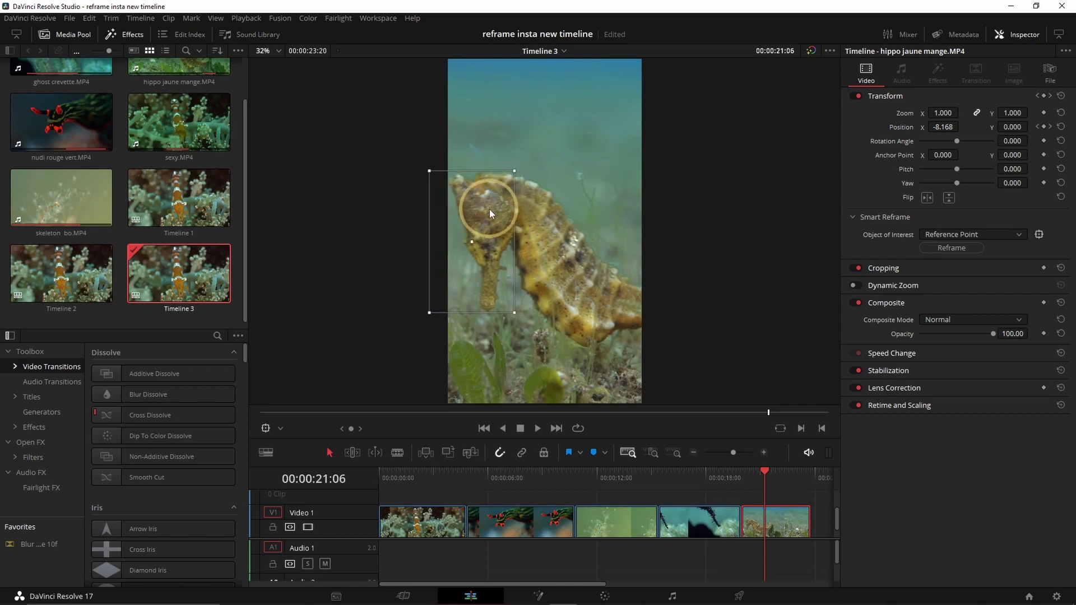
{"action": "left_click", "coordinate": [950, 249]}
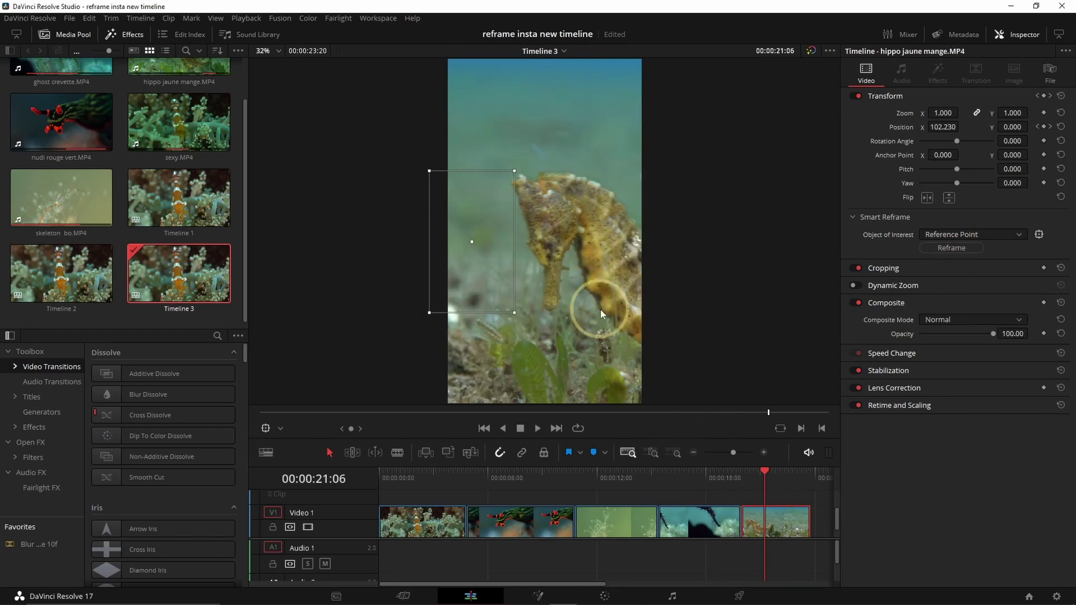
Step: Play back the reframed hippo jaune mange.MP4 clip and scrub through its end to check the seahorse's framing
{"action": "left_click_drag", "start_coordinate": [771, 475], "coordinate": [747, 474]}
{"action": "key", "text": "space"}
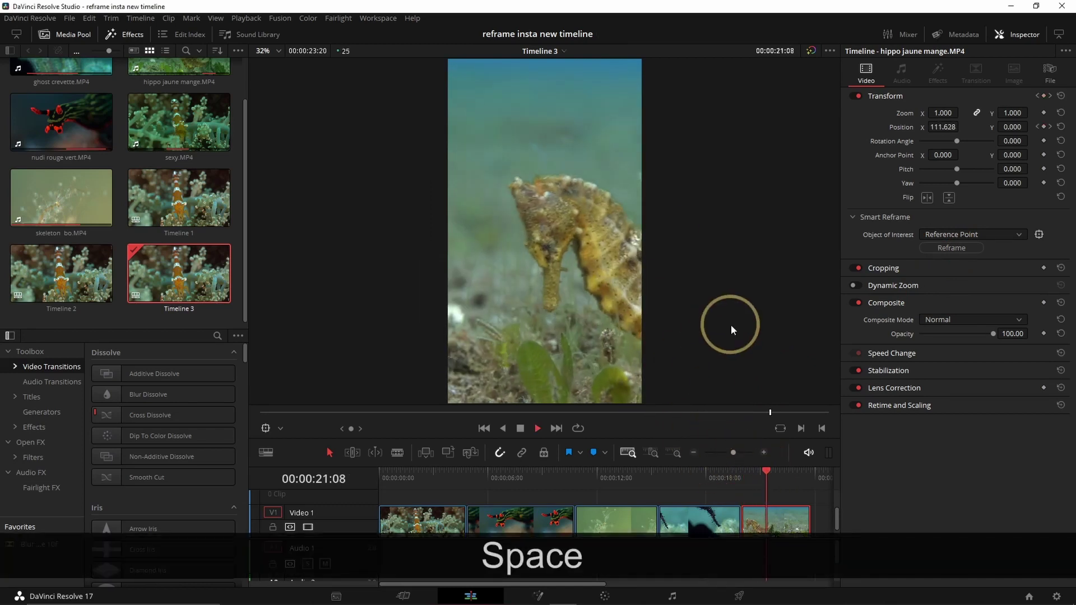
{"action": "key", "text": "space"}
{"action": "left_click_drag", "start_coordinate": [799, 479], "coordinate": [790, 481]}
{"action": "left_click", "coordinate": [712, 275]}
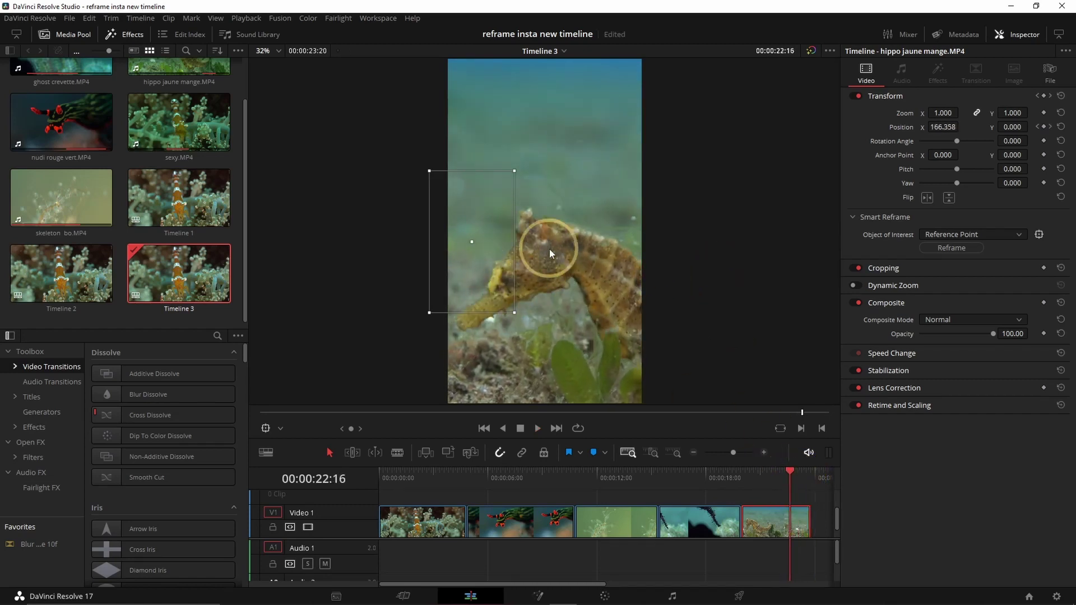
{"action": "left_click", "coordinate": [711, 249]}
{"action": "left_click", "coordinate": [982, 168]}
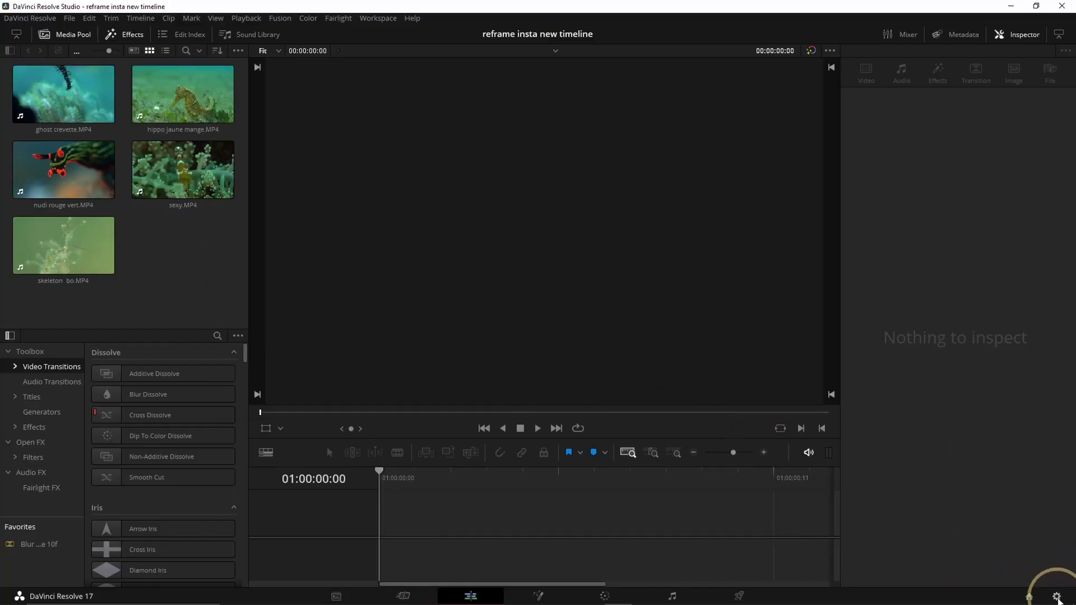
Step: Set the project's timeline resolution to Custom at 1080 x 1920 in the master project settings
{"action": "left_click", "coordinate": [1057, 597]}
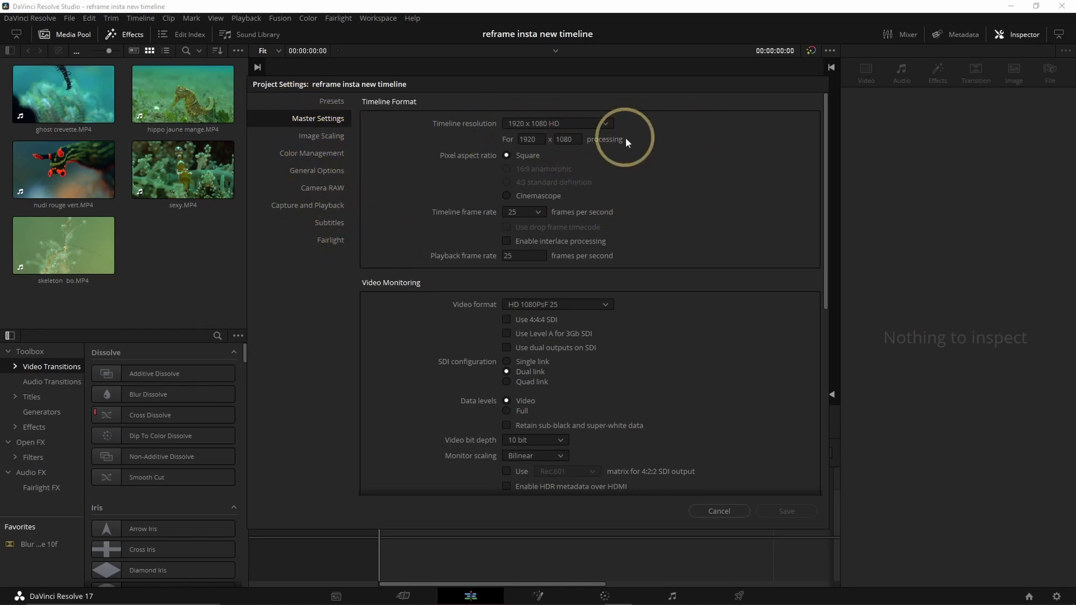
{"action": "left_click", "coordinate": [605, 124]}
{"action": "left_click", "coordinate": [539, 139]}
{"action": "left_click", "coordinate": [529, 139]}
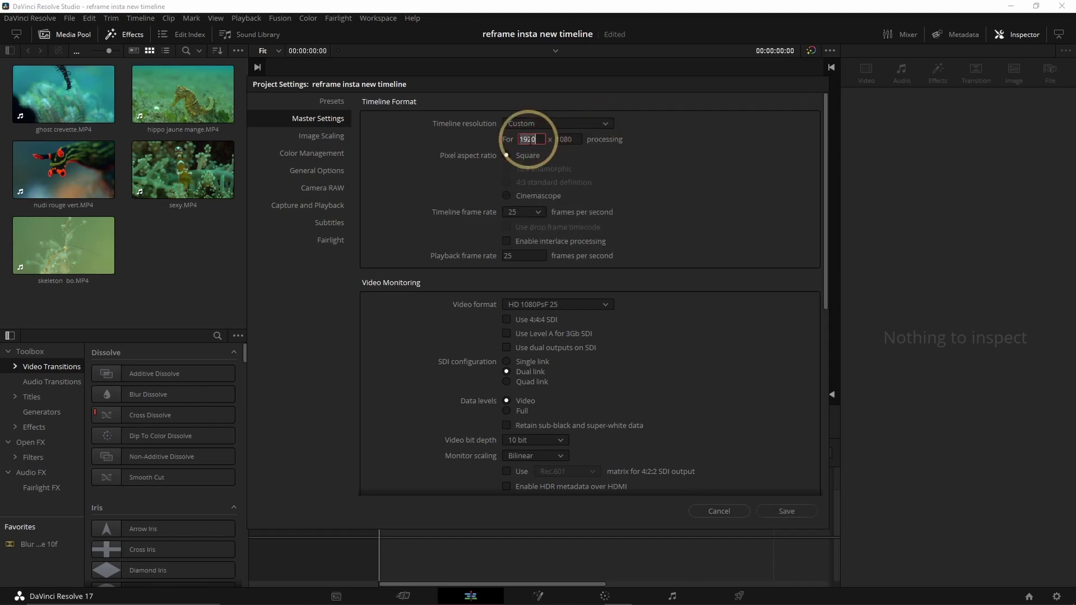
{"action": "type", "text": "105"}
{"action": "key", "text": "BackSpace"}
{"action": "key", "text": "BackSpace"}
{"action": "key", "text": "BackSpace"}
{"action": "key", "text": "BackSpace"}
{"action": "type", "text": "10"}
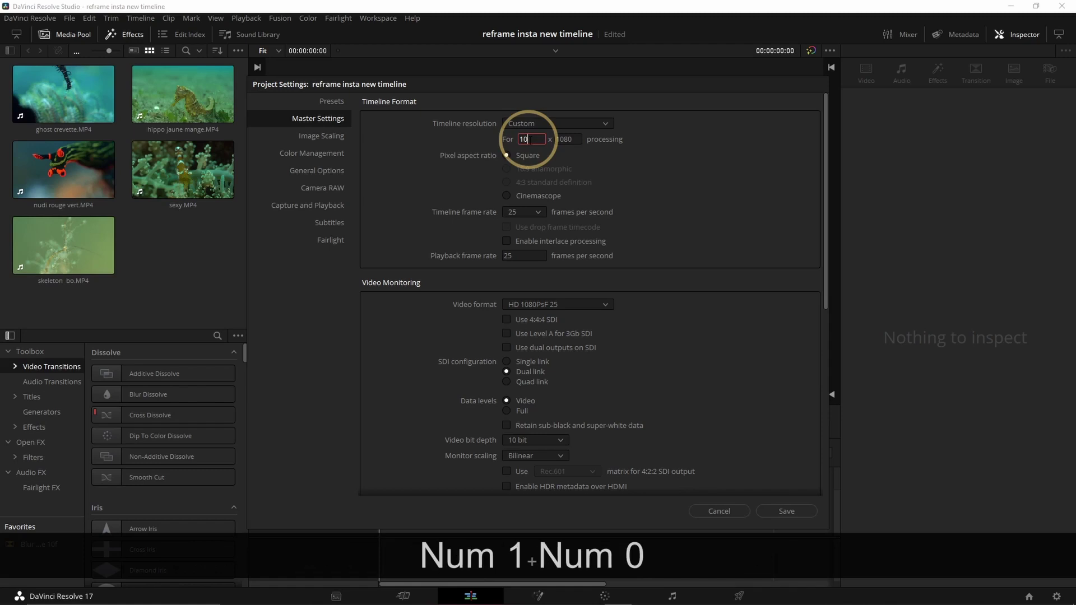
{"action": "type", "text": "80"}
{"action": "left_click", "coordinate": [568, 139]}
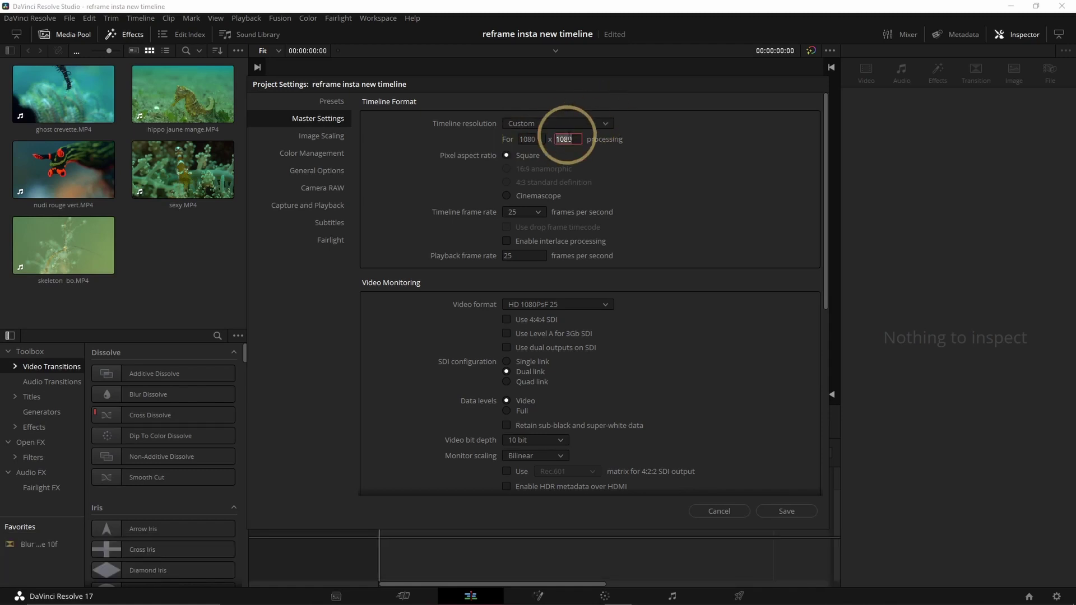
{"action": "type", "text": "1920"}
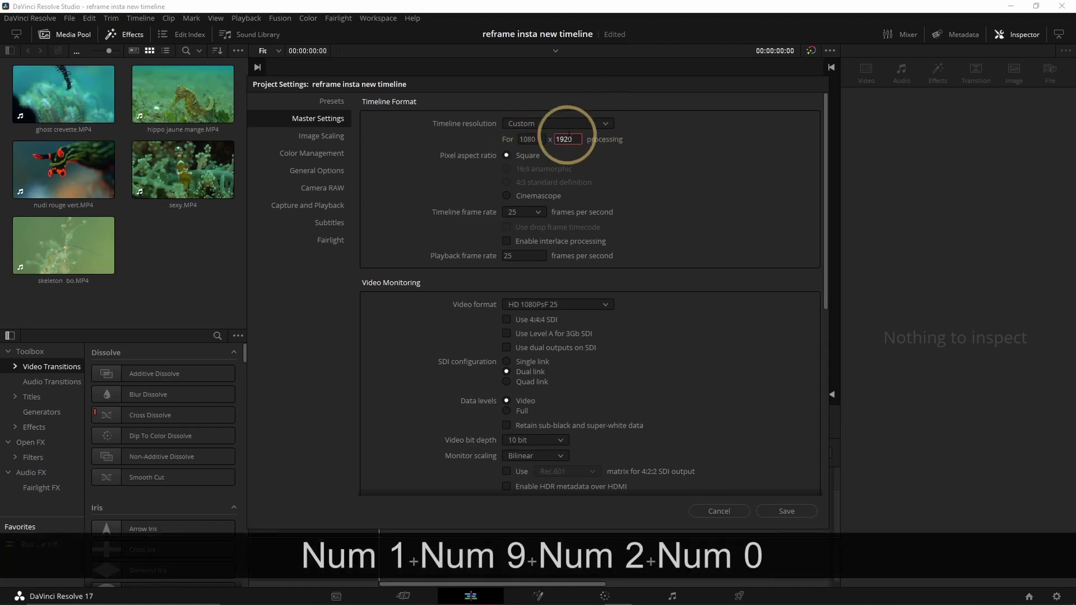
{"action": "left_click", "coordinate": [728, 352]}
Step: Save the project settings with input scaling for mismatched files at Scale full frame with crop, and place sexy.MP4 on a new timeline
{"action": "left_click", "coordinate": [320, 137]}
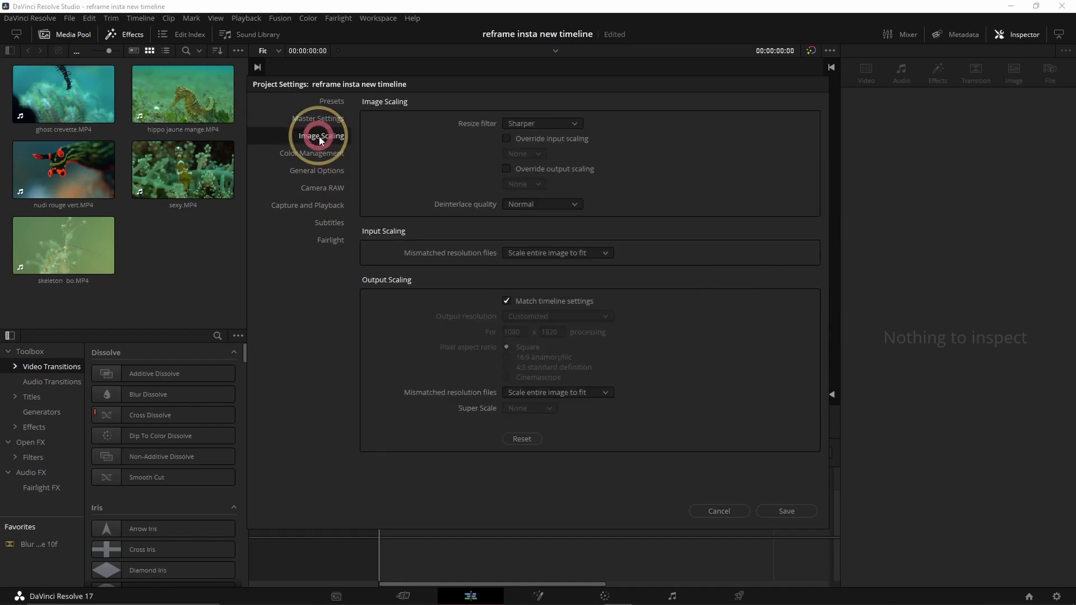
{"action": "left_click", "coordinate": [599, 252]}
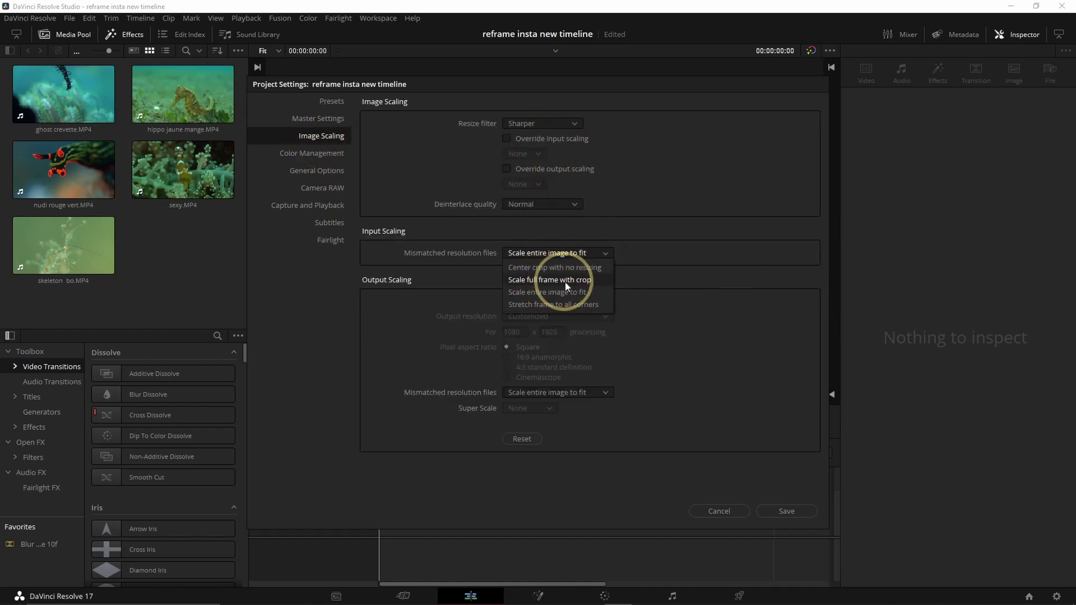
{"action": "left_click", "coordinate": [567, 281]}
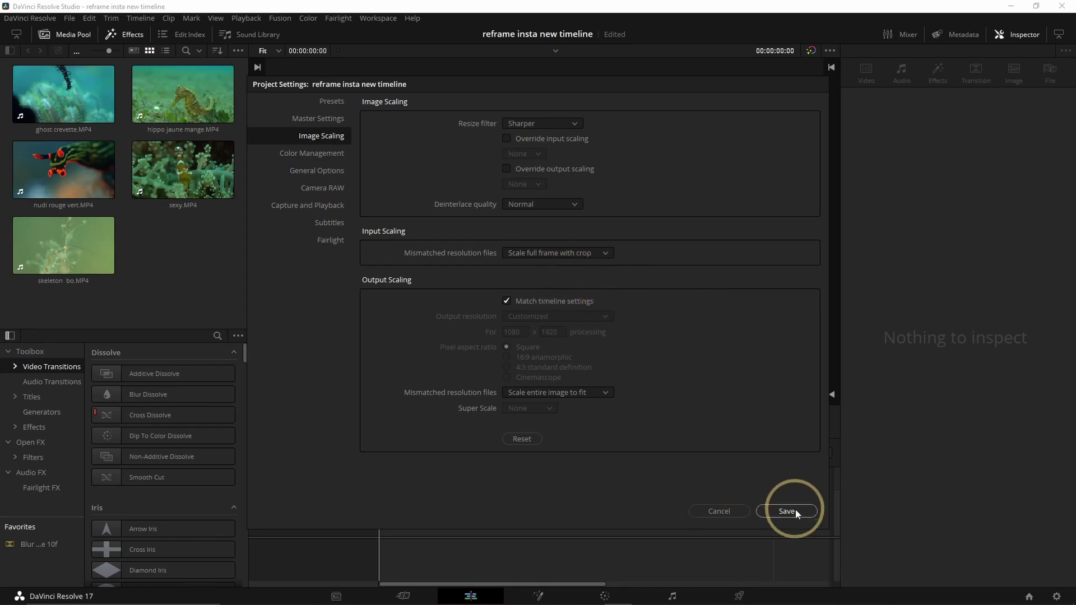
{"action": "left_click", "coordinate": [795, 509]}
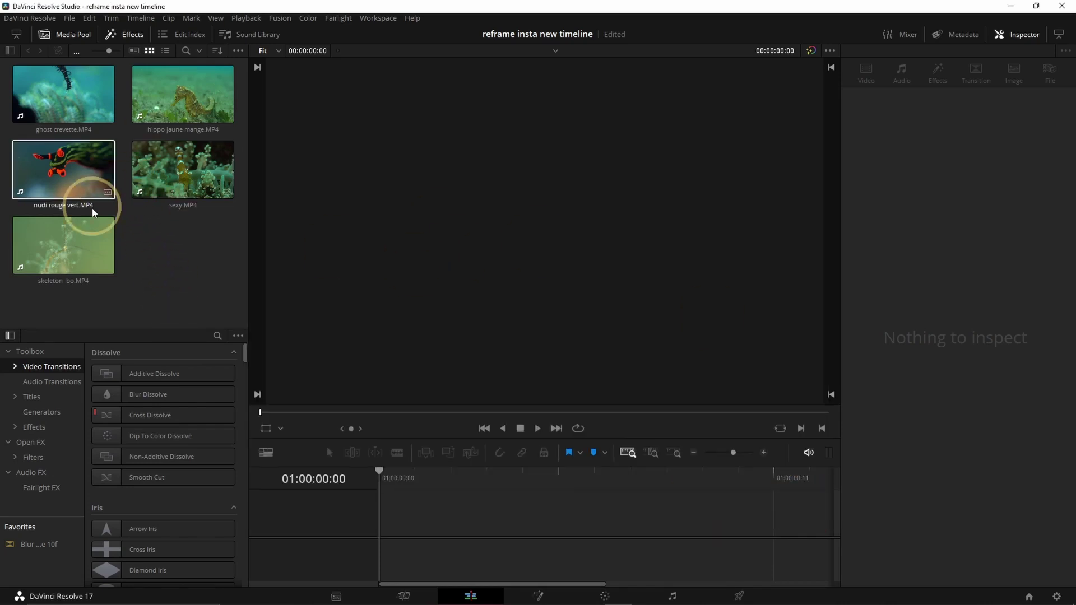
{"action": "left_click_drag", "start_coordinate": [172, 184], "coordinate": [377, 527]}
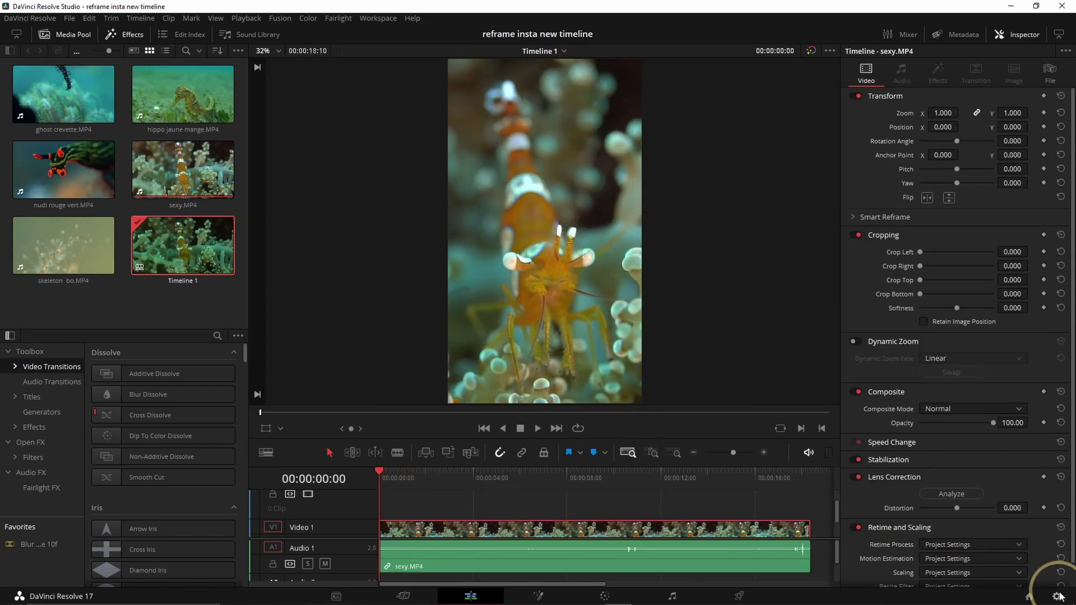
Step: Save the current project settings as a preset named tiktok
{"action": "left_click", "coordinate": [1059, 597]}
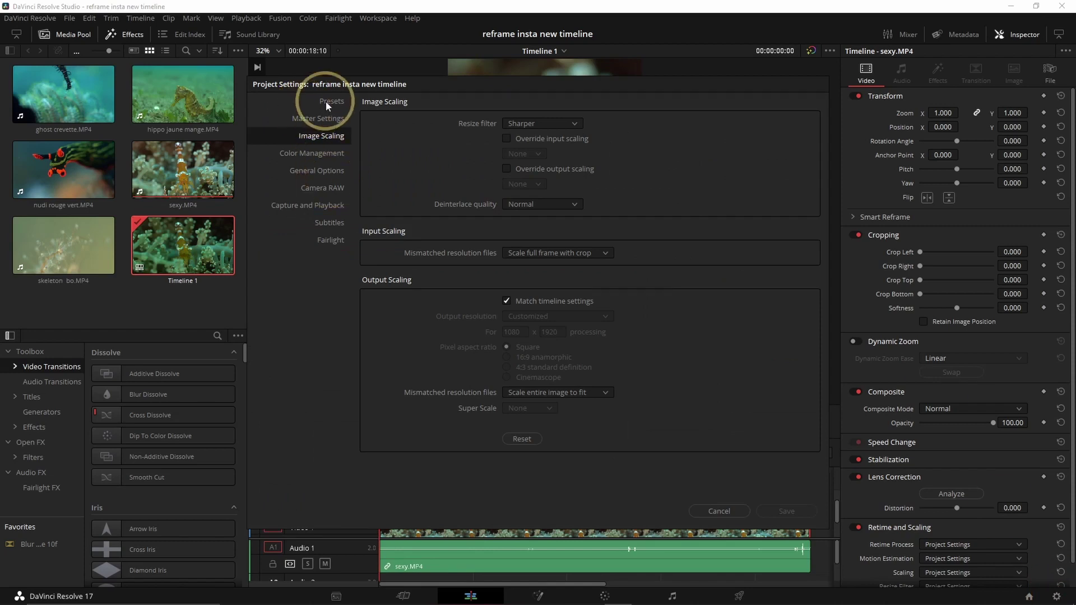
{"action": "left_click", "coordinate": [327, 106]}
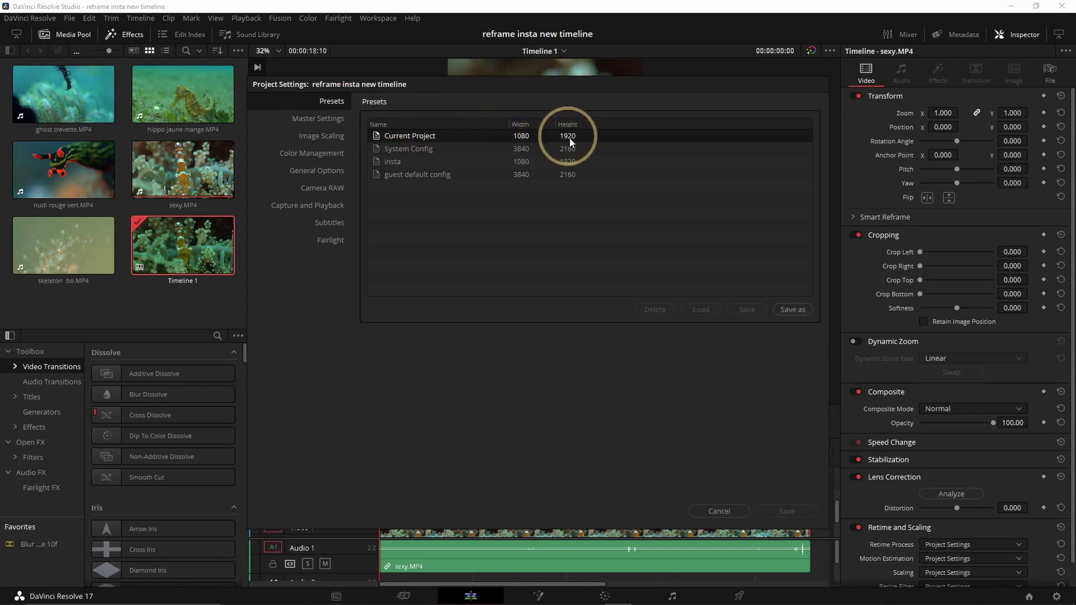
{"action": "left_click", "coordinate": [792, 309]}
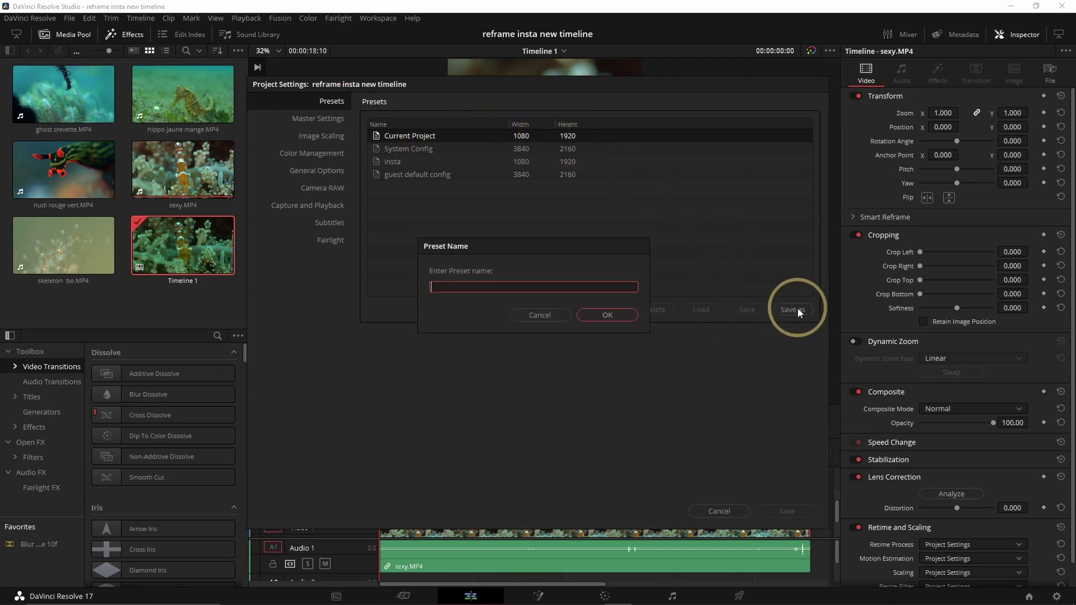
{"action": "type", "text": "tiktok"}
{"action": "key", "text": "Return"}
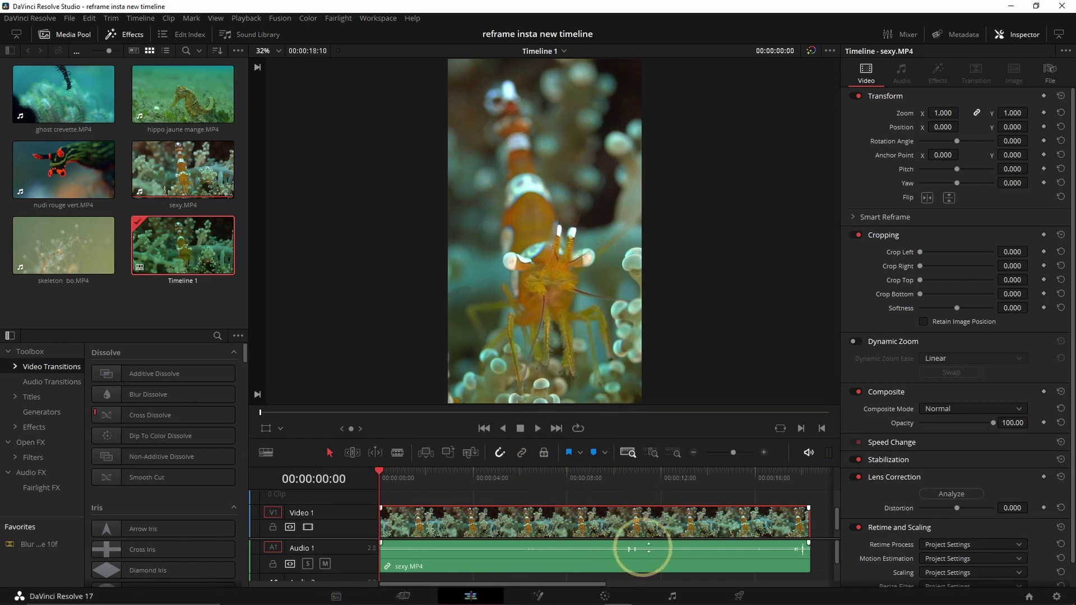
Step: Go to the Deliver page and set the render filename to tiktok with Local Disk (E:) as the location
{"action": "left_click", "coordinate": [740, 596]}
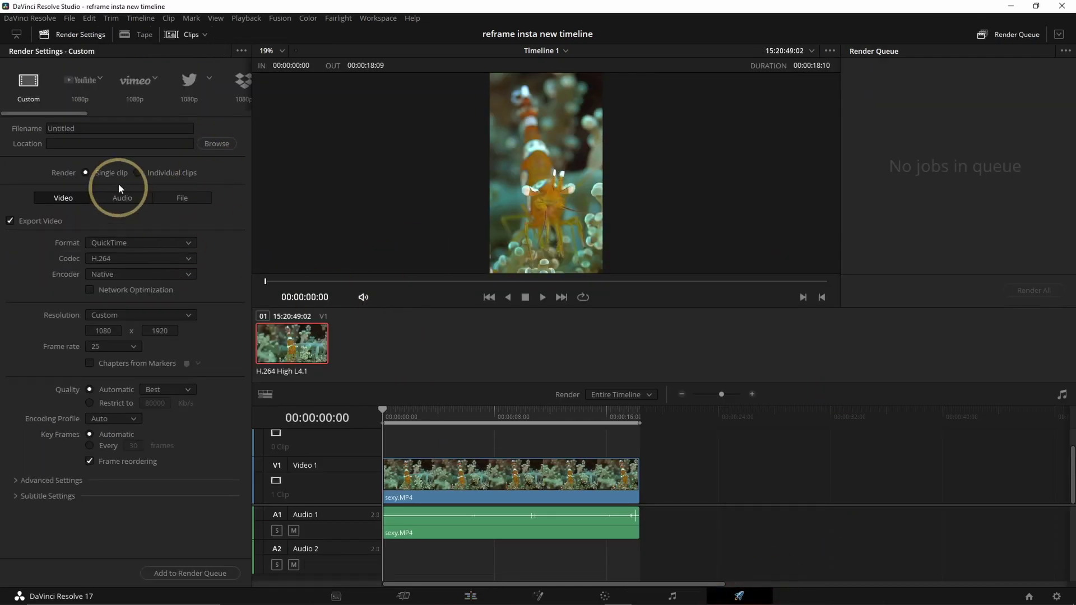
{"action": "left_click_drag", "start_coordinate": [110, 129], "coordinate": [7, 127]}
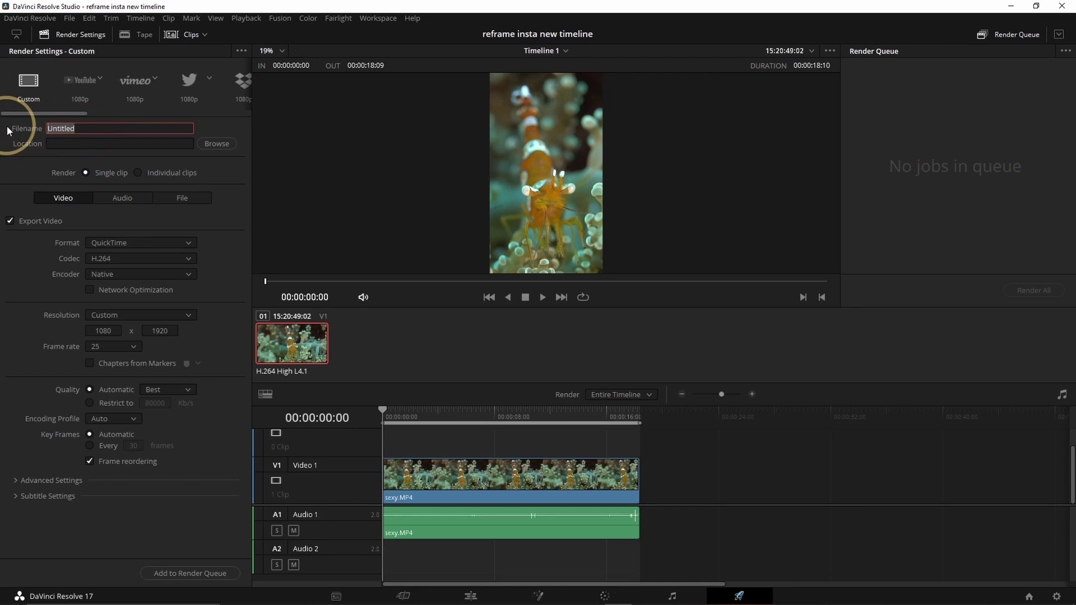
{"action": "type", "text": "tiktok"}
{"action": "left_click", "coordinate": [216, 144]}
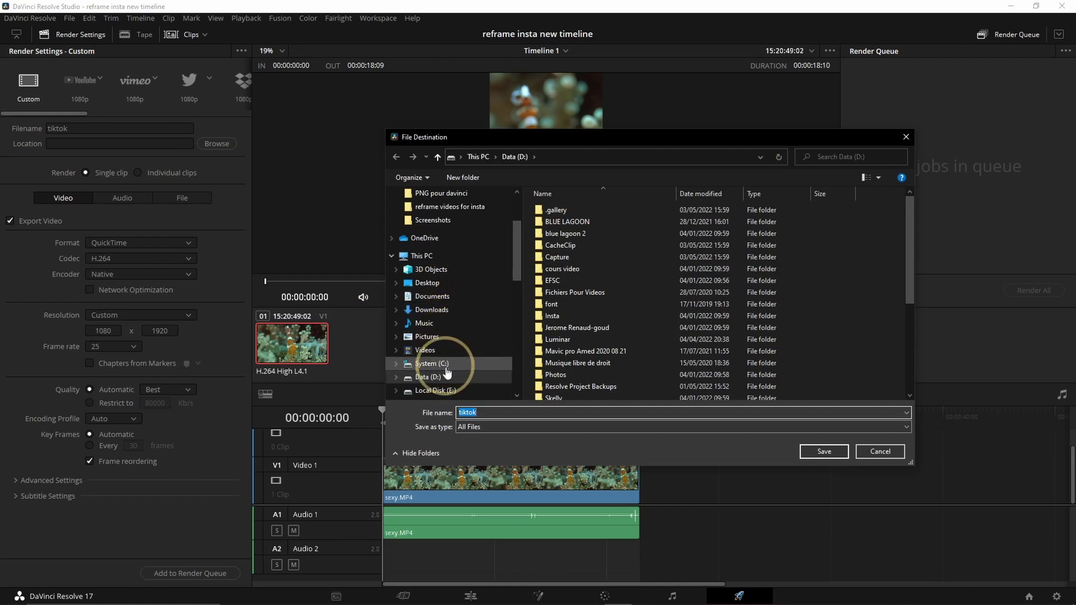
{"action": "left_click", "coordinate": [438, 390]}
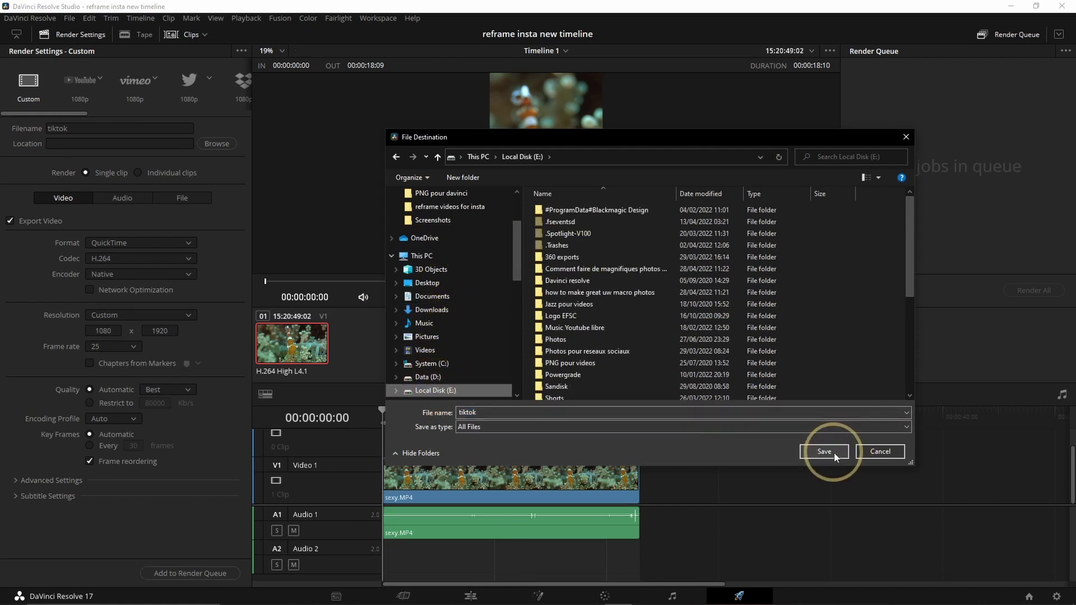
{"action": "left_click", "coordinate": [824, 452]}
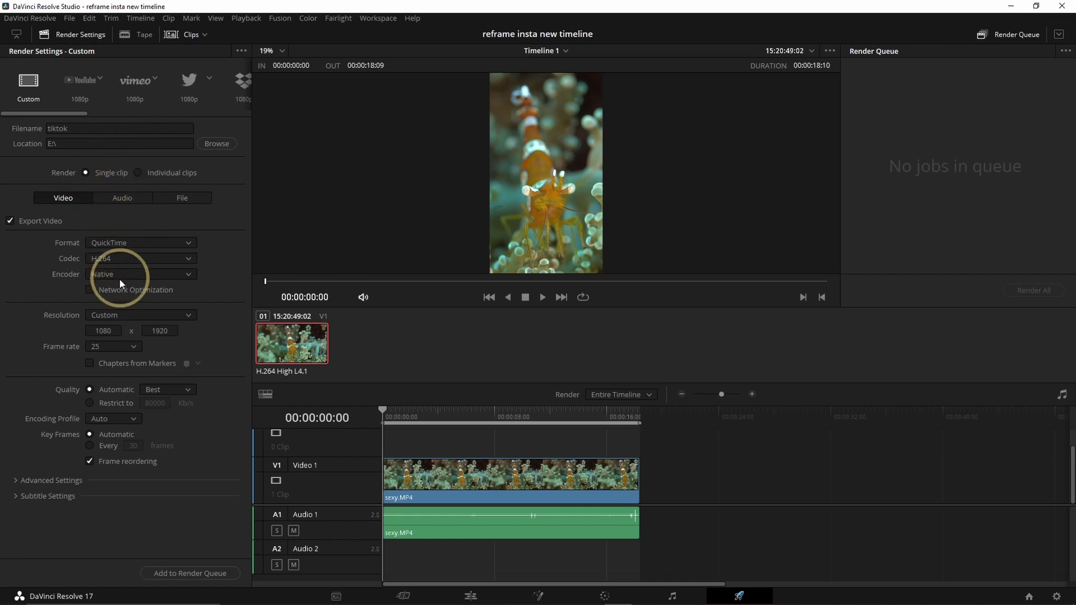
Step: Set the export format to MP4 and restrict the video quality to 8000 Kb/s
{"action": "left_click", "coordinate": [183, 243]}
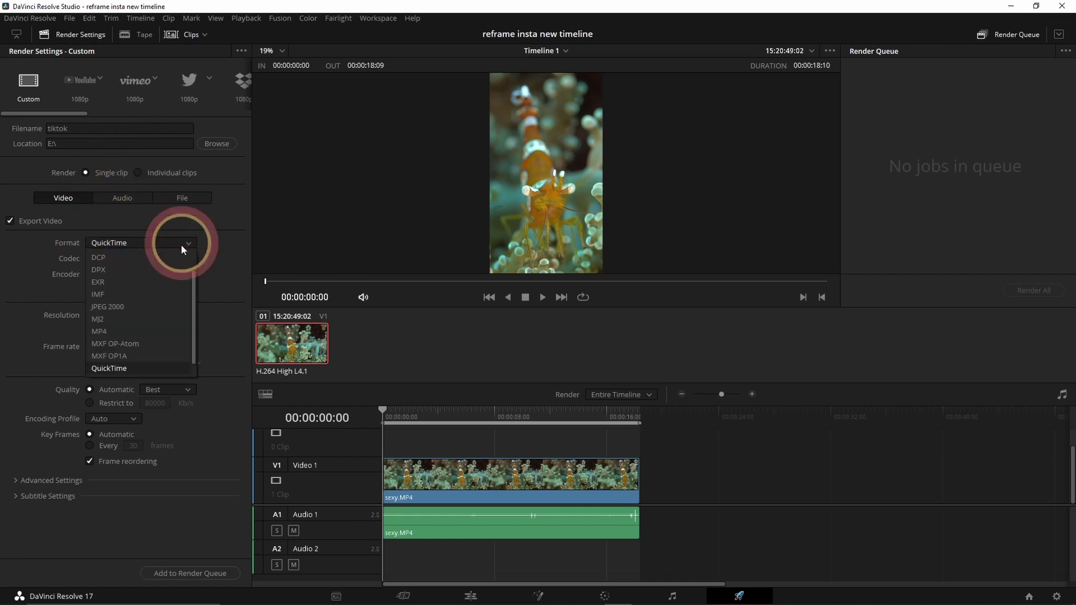
{"action": "left_click", "coordinate": [130, 332]}
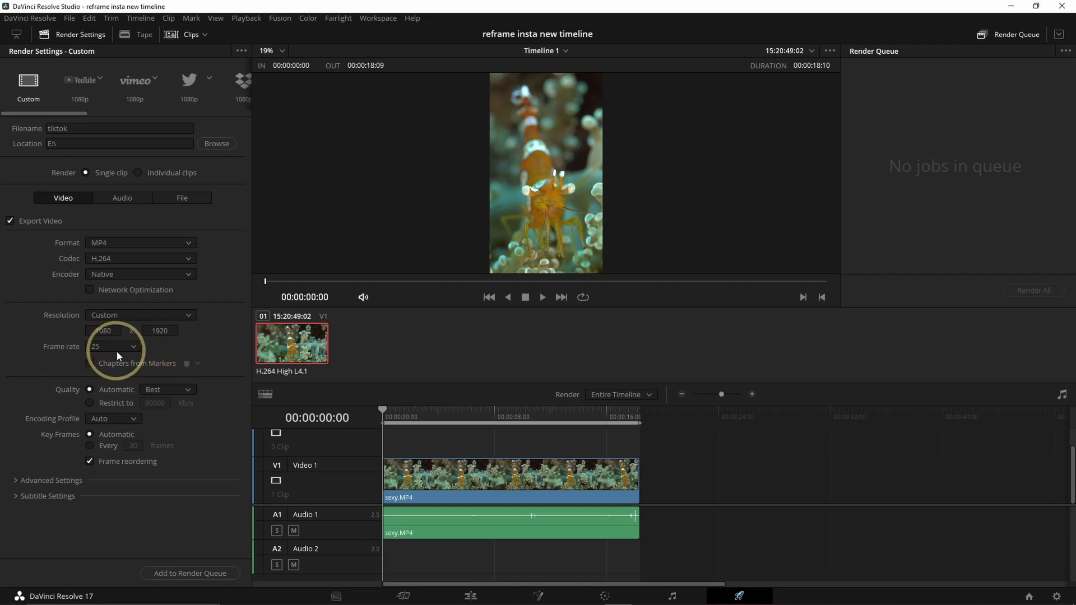
{"action": "left_click", "coordinate": [89, 403]}
{"action": "left_click", "coordinate": [163, 403]}
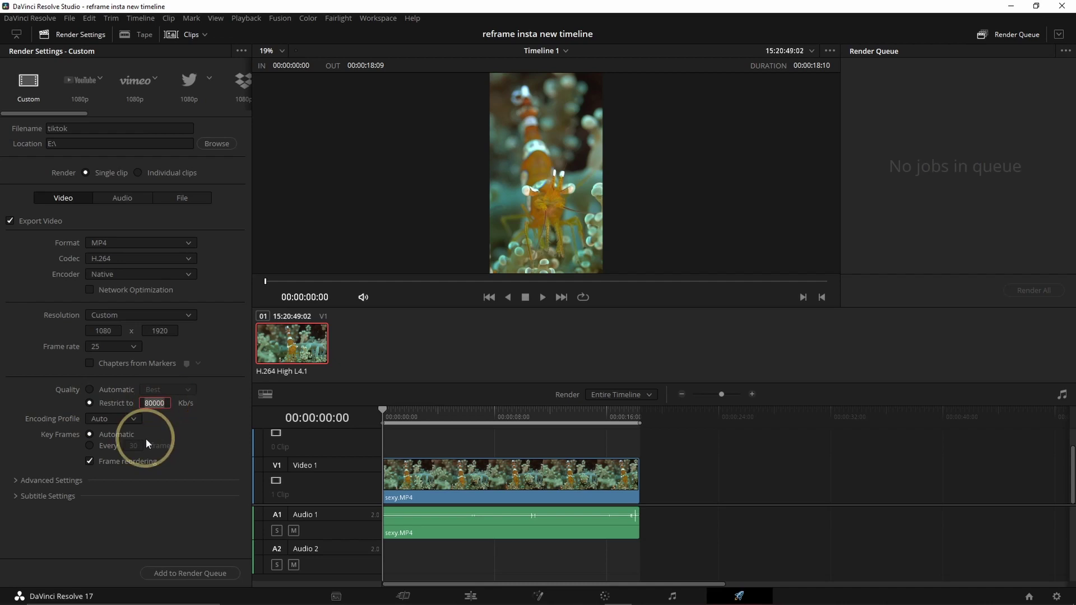
{"action": "type", "text": "8000"}
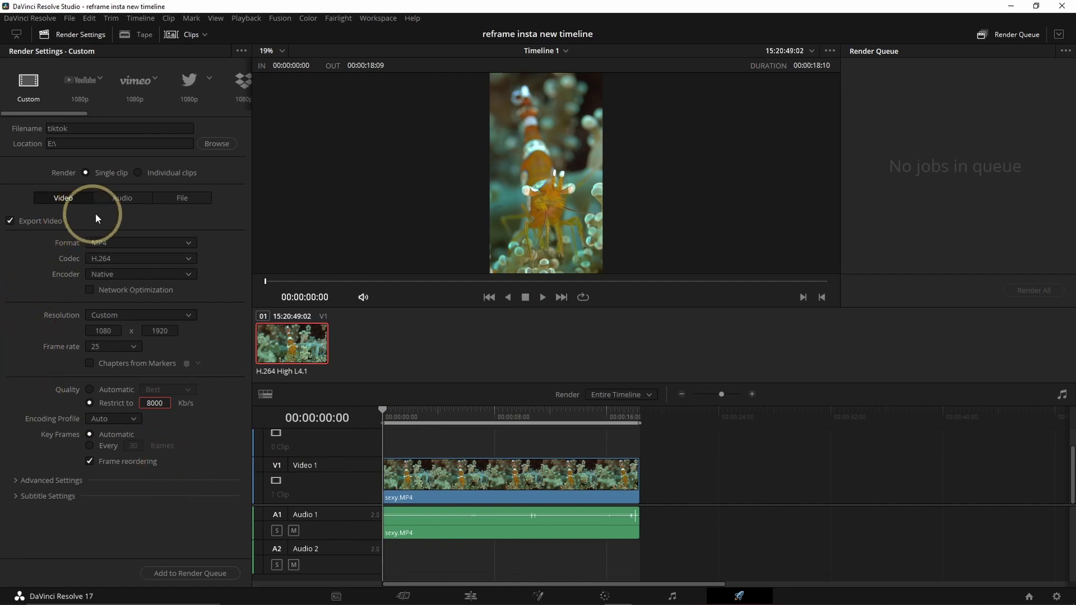
Step: Review the audio export settings, and render the vertical timeline through the render queue
{"action": "left_click", "coordinate": [118, 197]}
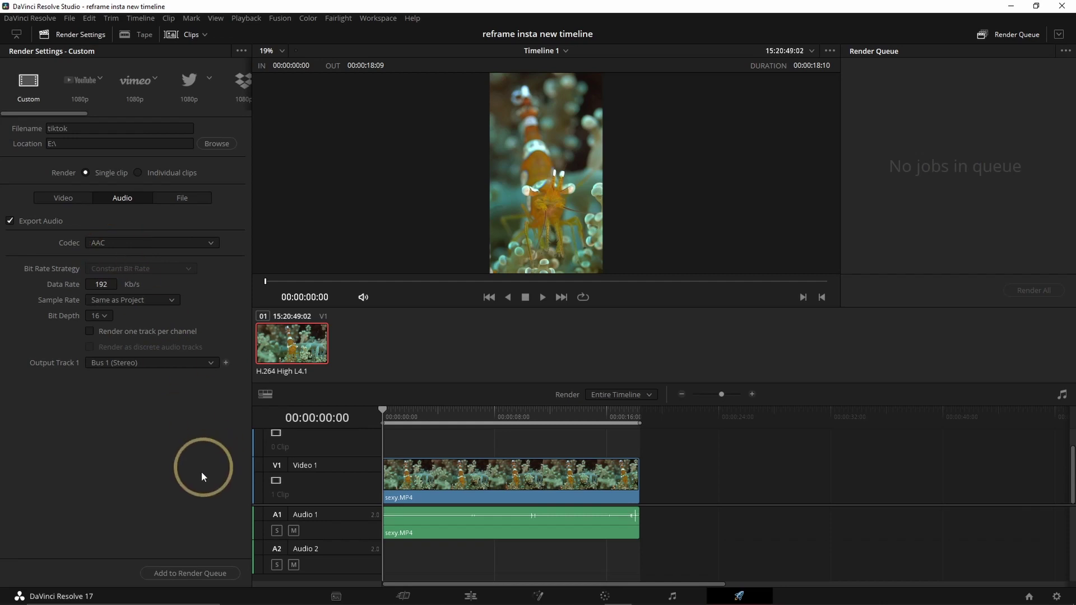
{"action": "left_click", "coordinate": [71, 199]}
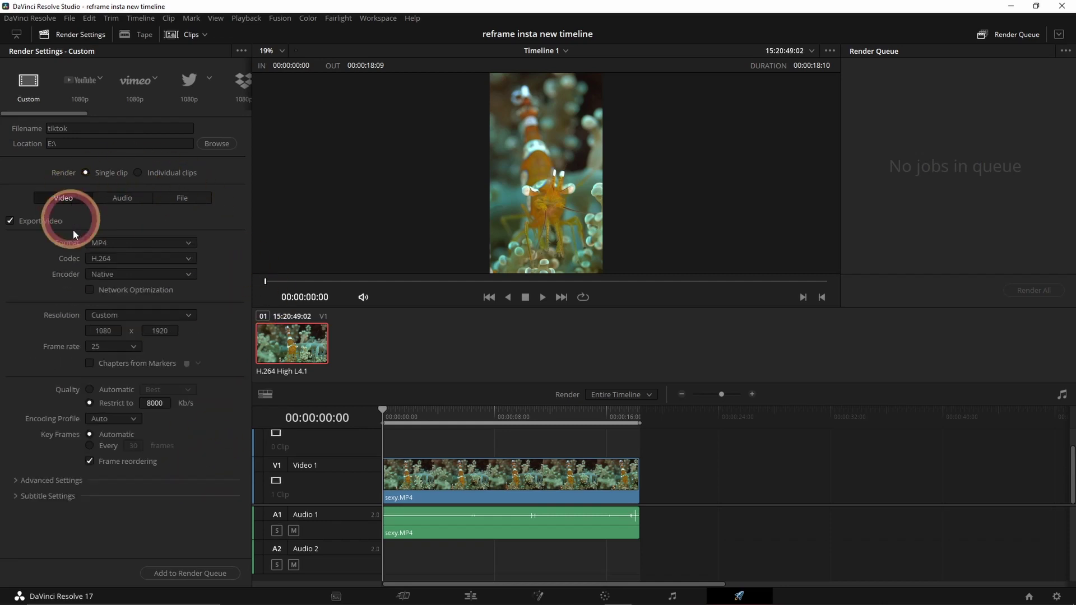
{"action": "left_click", "coordinate": [196, 576]}
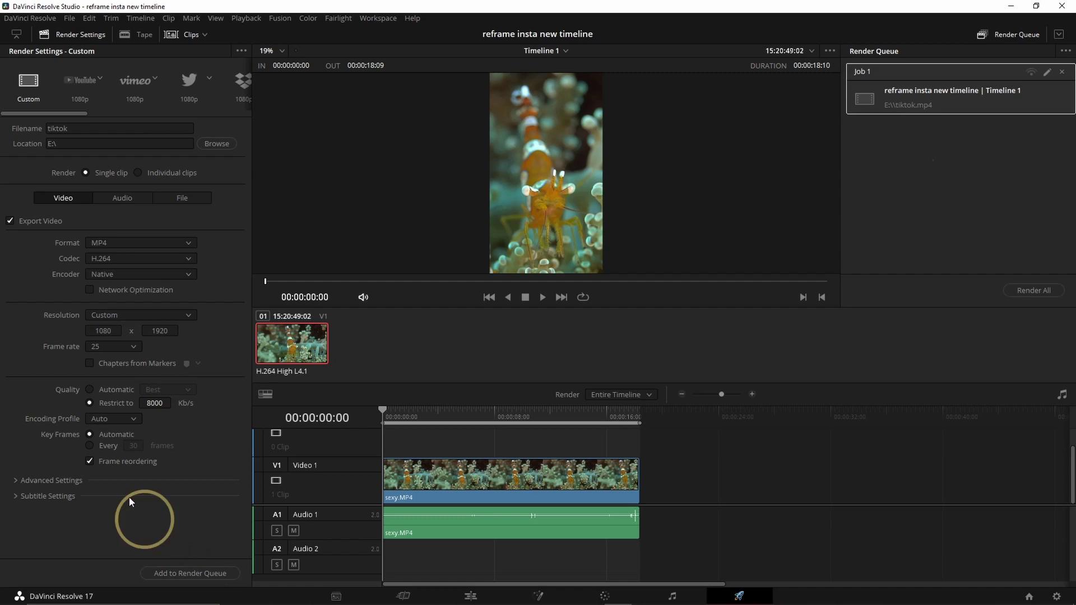
{"action": "left_click", "coordinate": [1031, 290]}
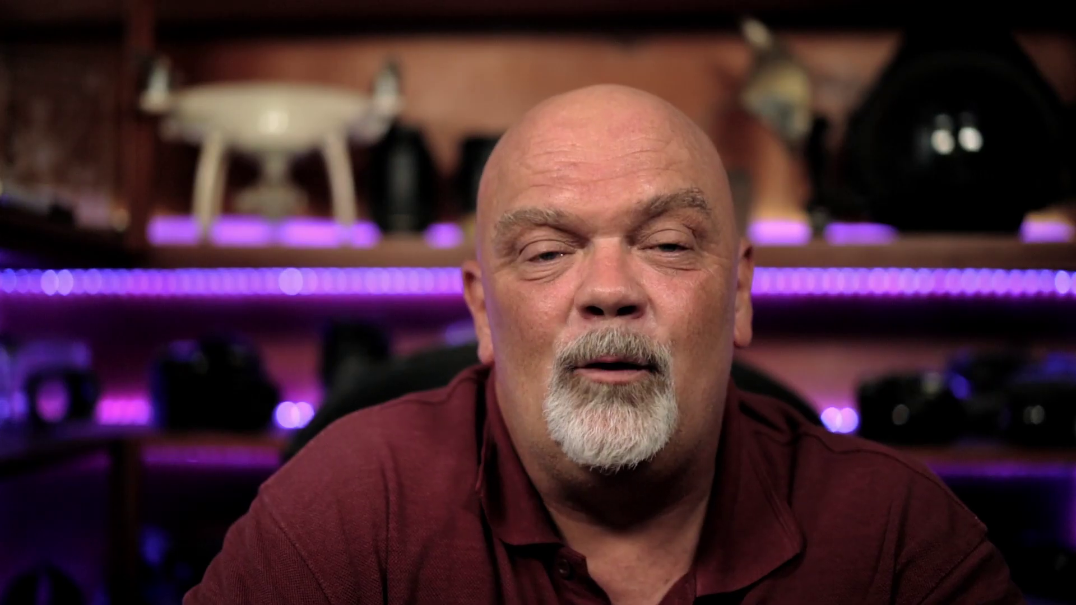